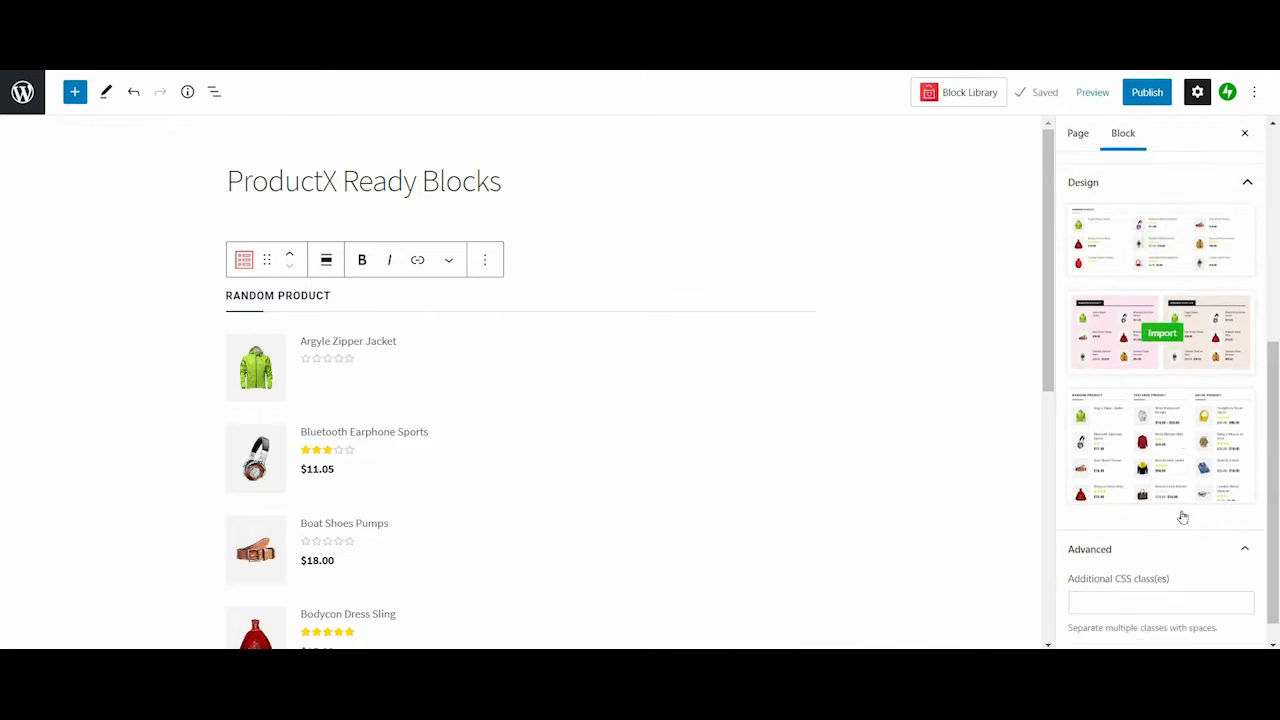
Set the product list's Product View to Slide View and advance through its product slides
scroll(1242, 543, up, 5)
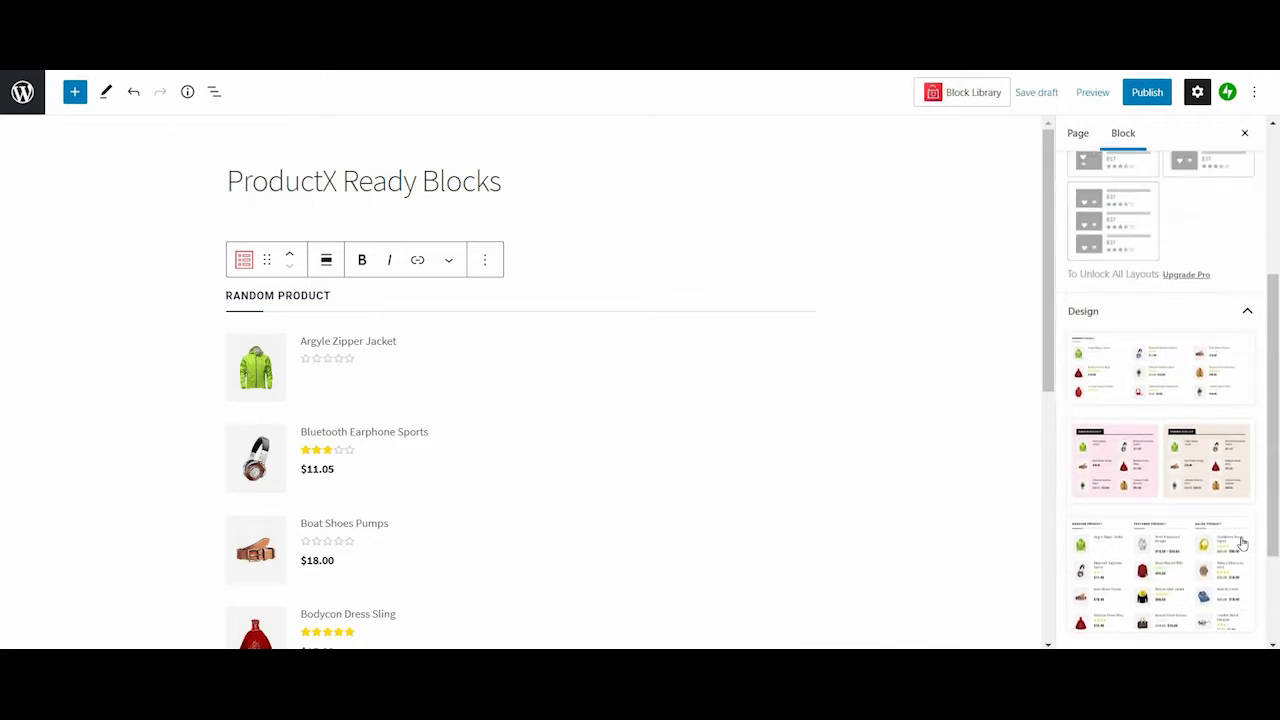
click(1164, 236)
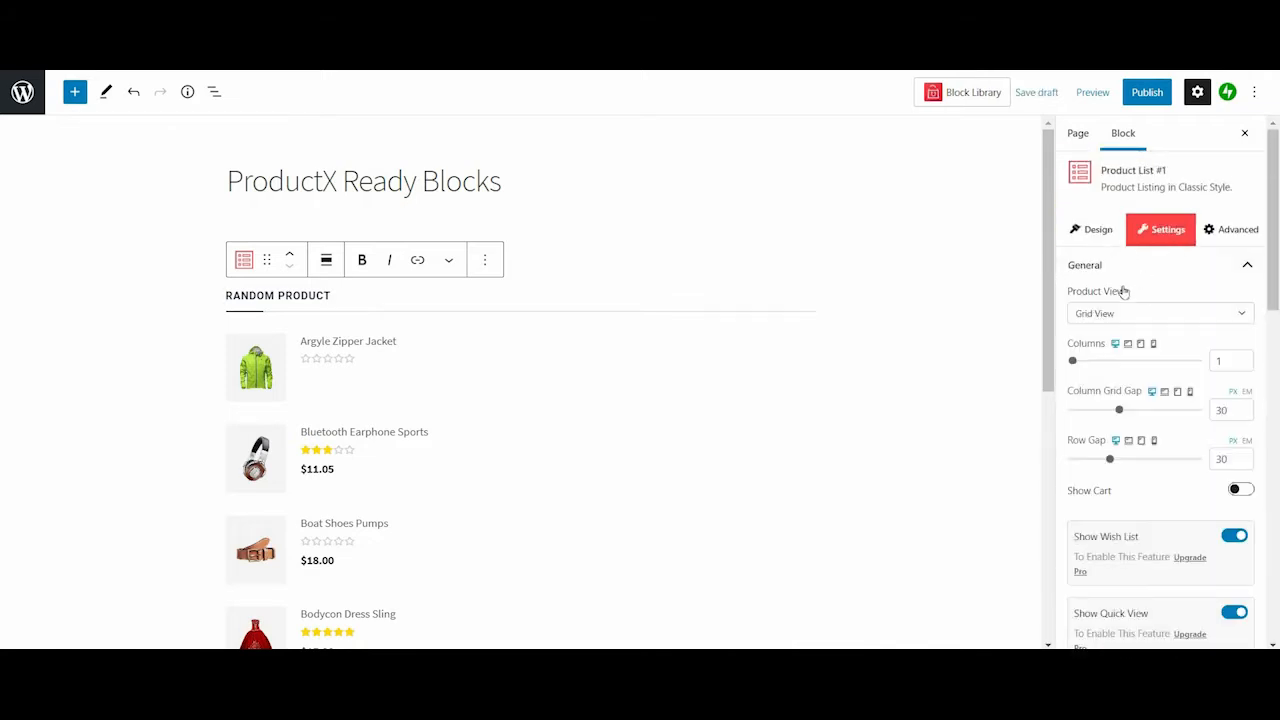
click(1110, 313)
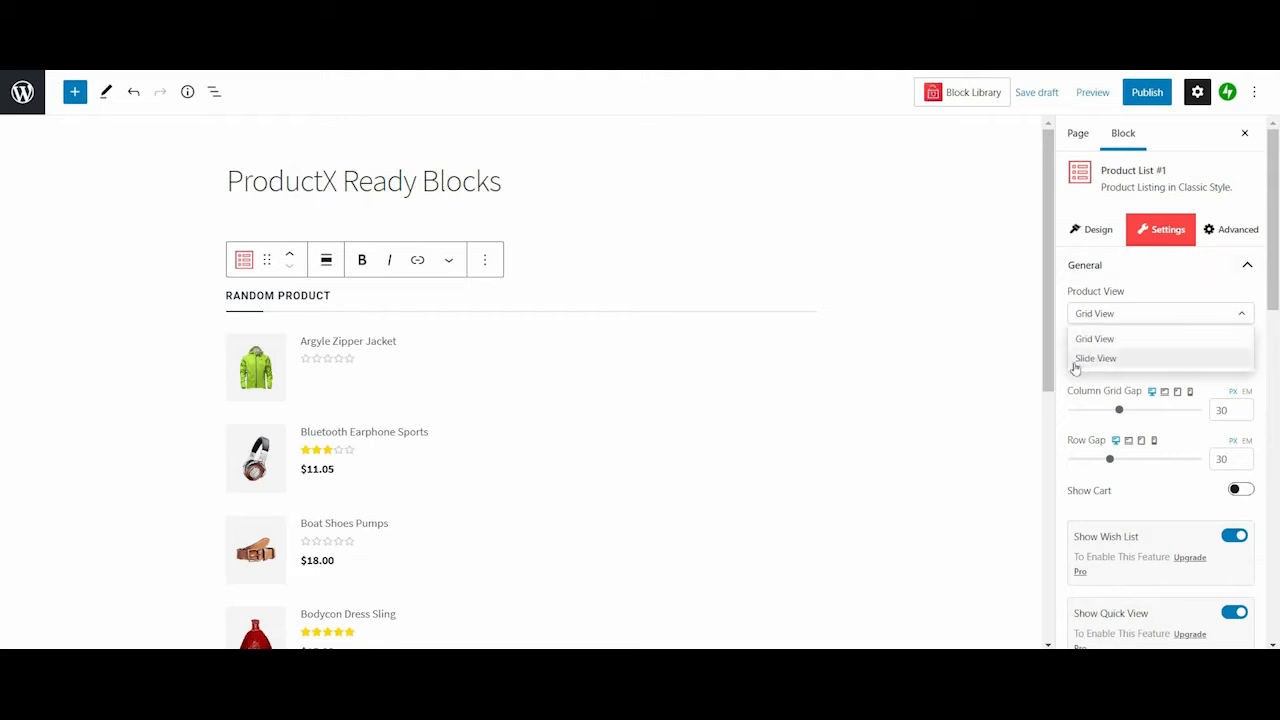
click(1080, 357)
click(808, 372)
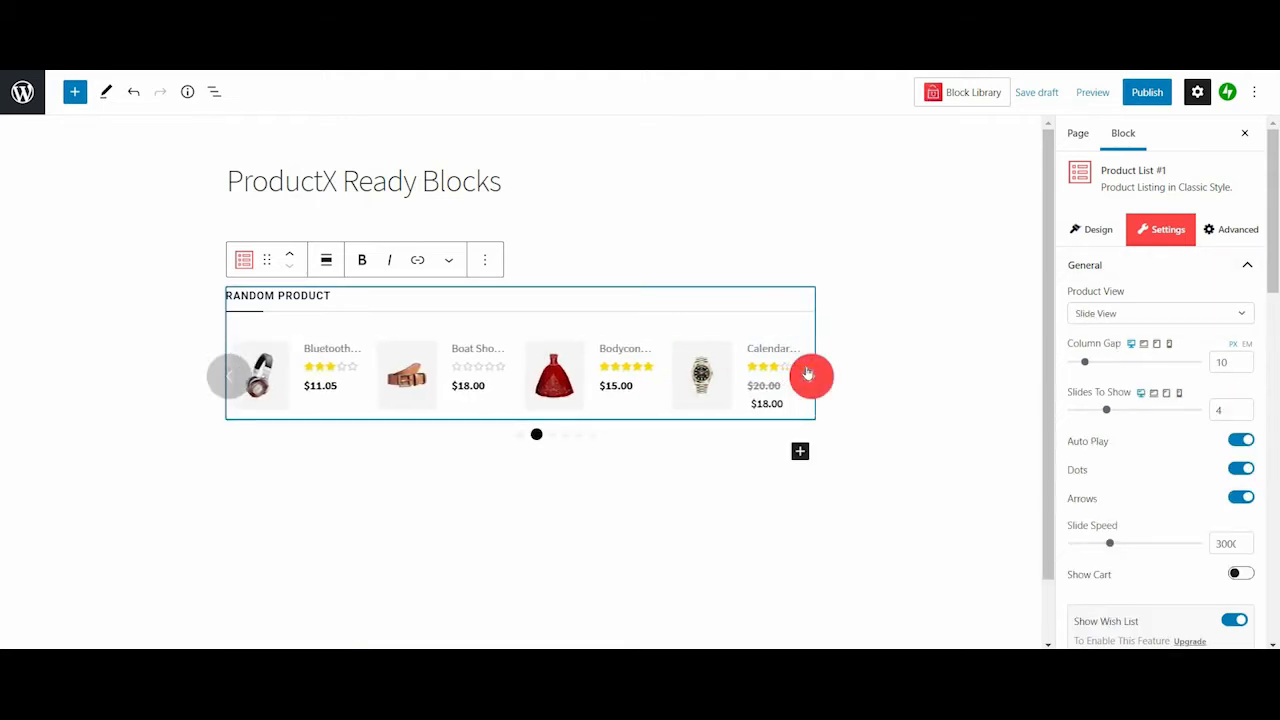
click(808, 372)
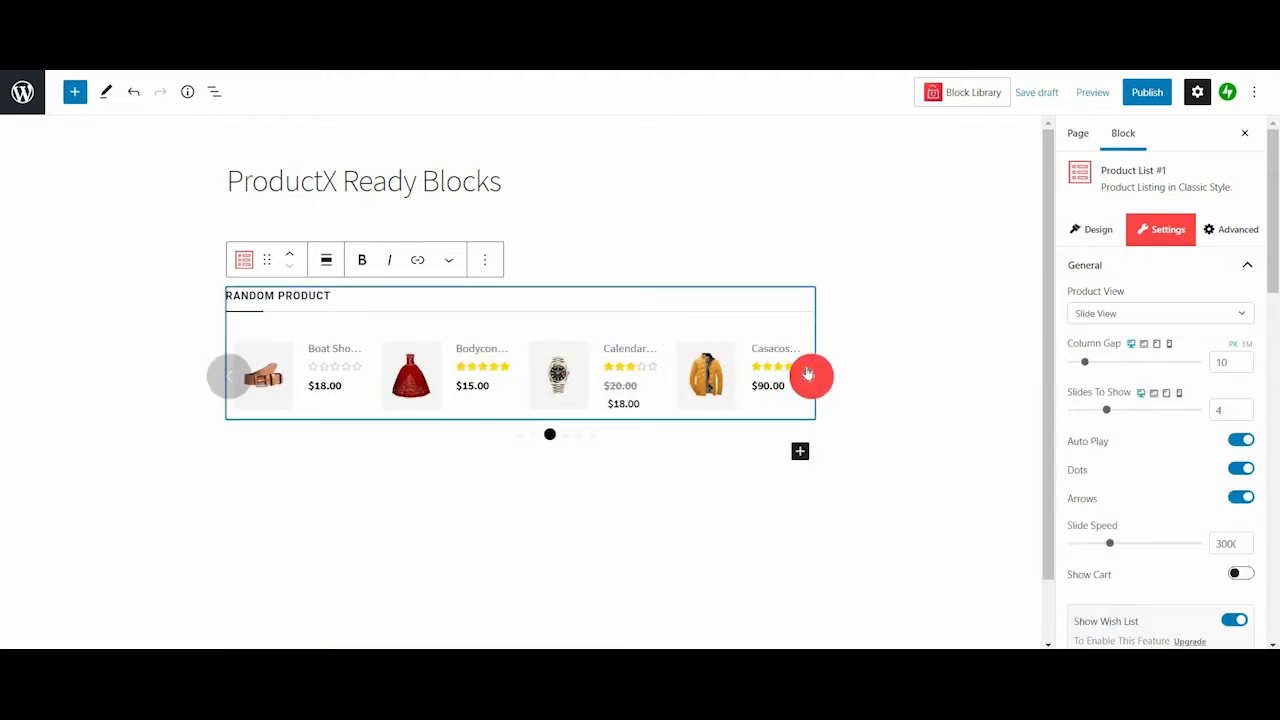
Set the product list to Grid View with 1 column, a column grid gap of 24 px and a row gap of 21 px
click(1130, 316)
click(1095, 338)
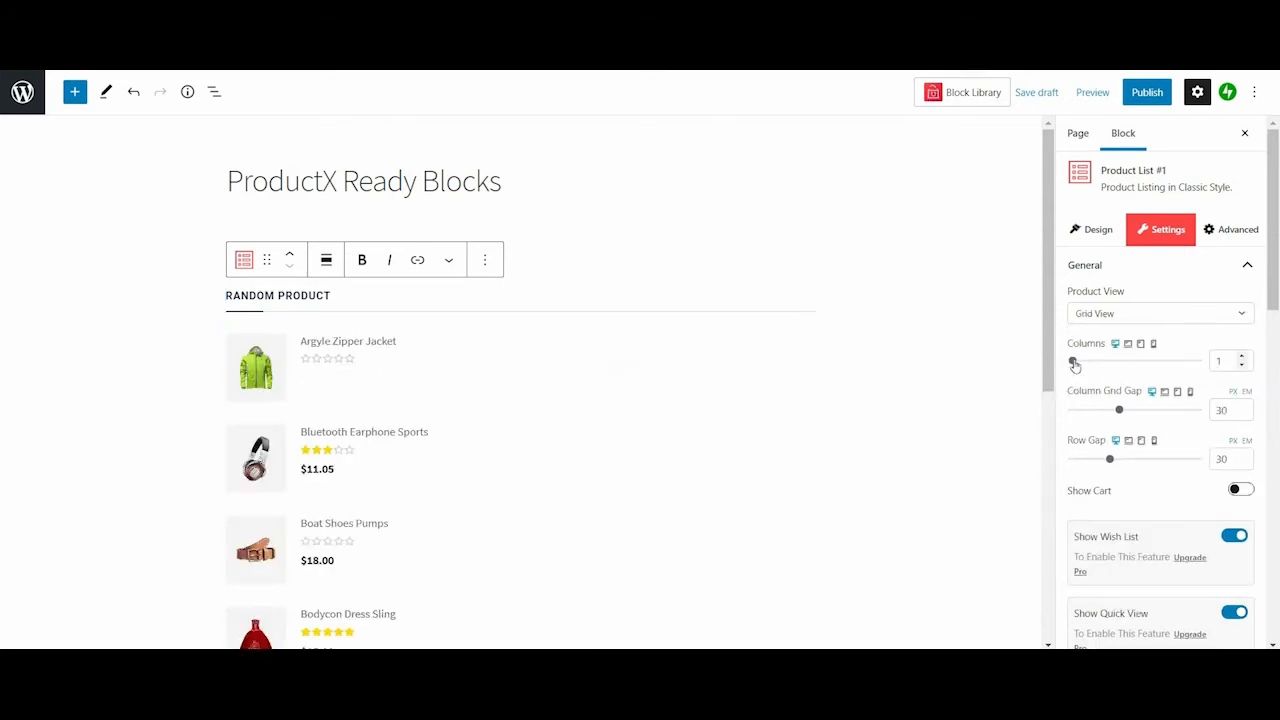
mouse_move(1076, 362)
mouse_down()
mouse_move(1097, 363)
mouse_move(1051, 364)
mouse_up()
drag(1138, 418, 1110, 411)
drag(1135, 465, 1100, 459)
Enable the Show Cart, Show Short Description and Filter options for the product list
scroll(1180, 373, down, 1)
scroll(1180, 373, down, 2)
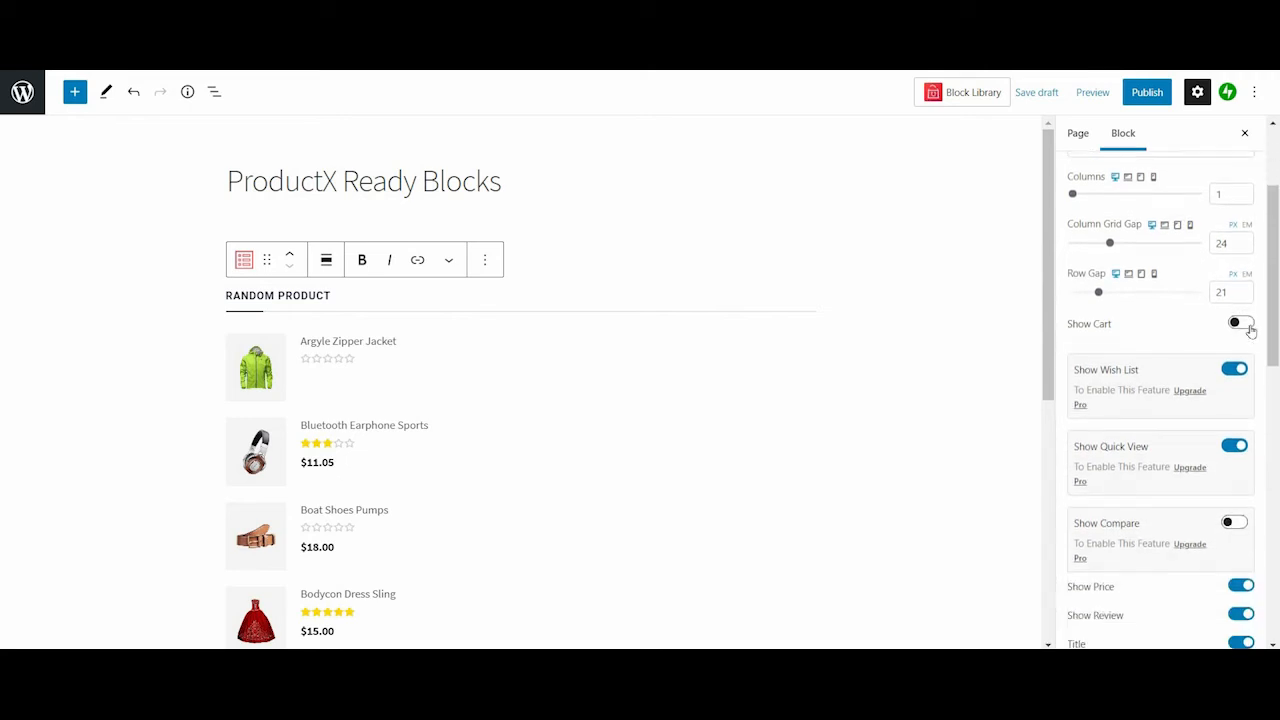
click(1240, 323)
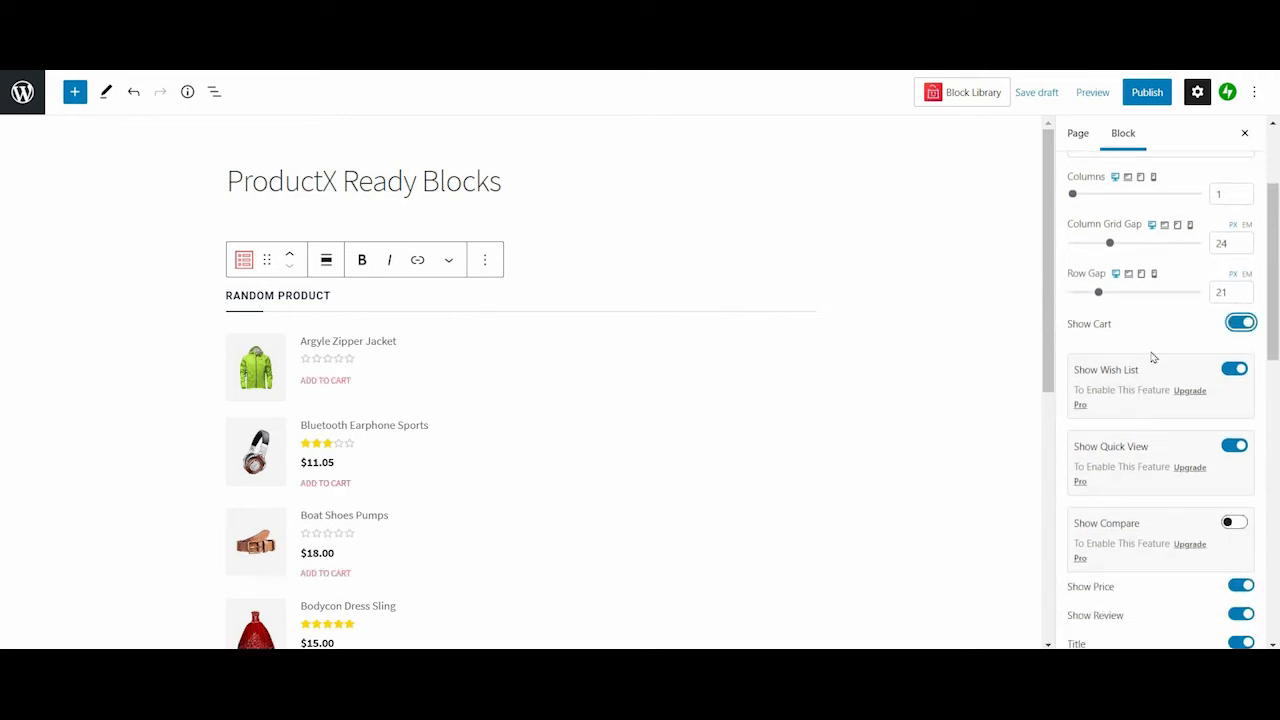
scroll(1153, 357, down, 1)
scroll(1152, 357, down, 2)
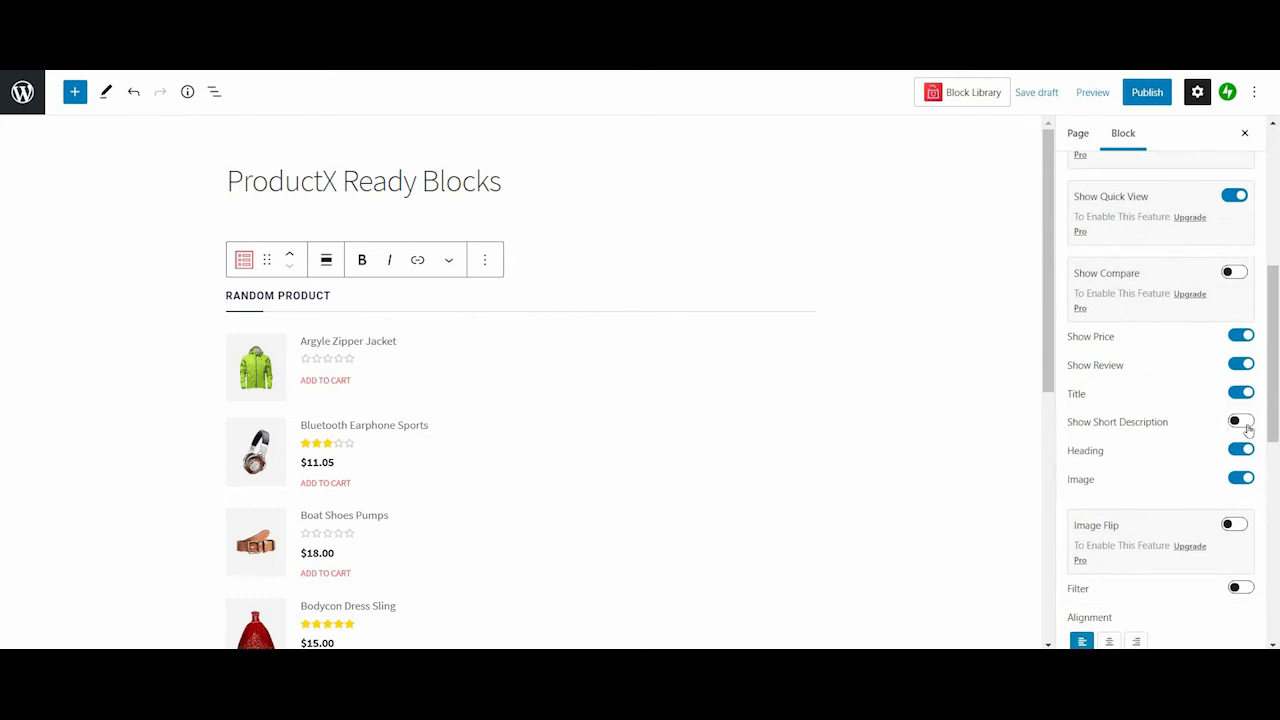
click(1245, 425)
scroll(1124, 412, down, 2)
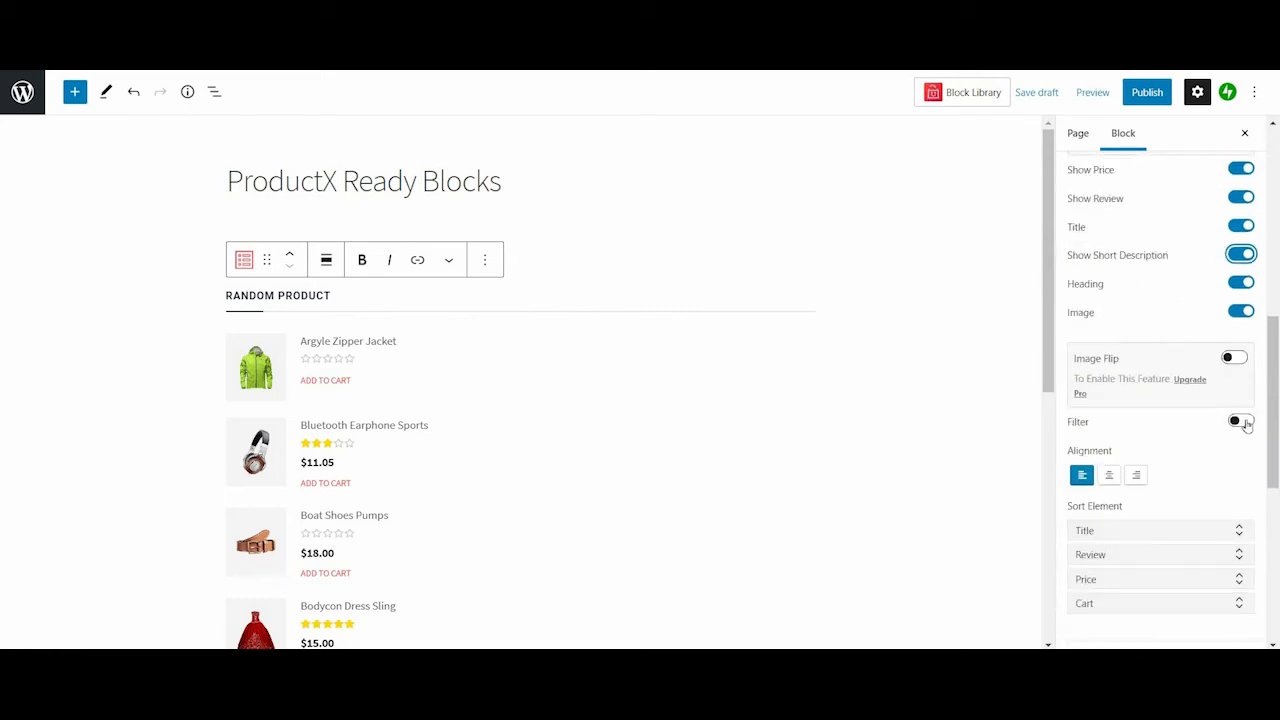
click(1241, 420)
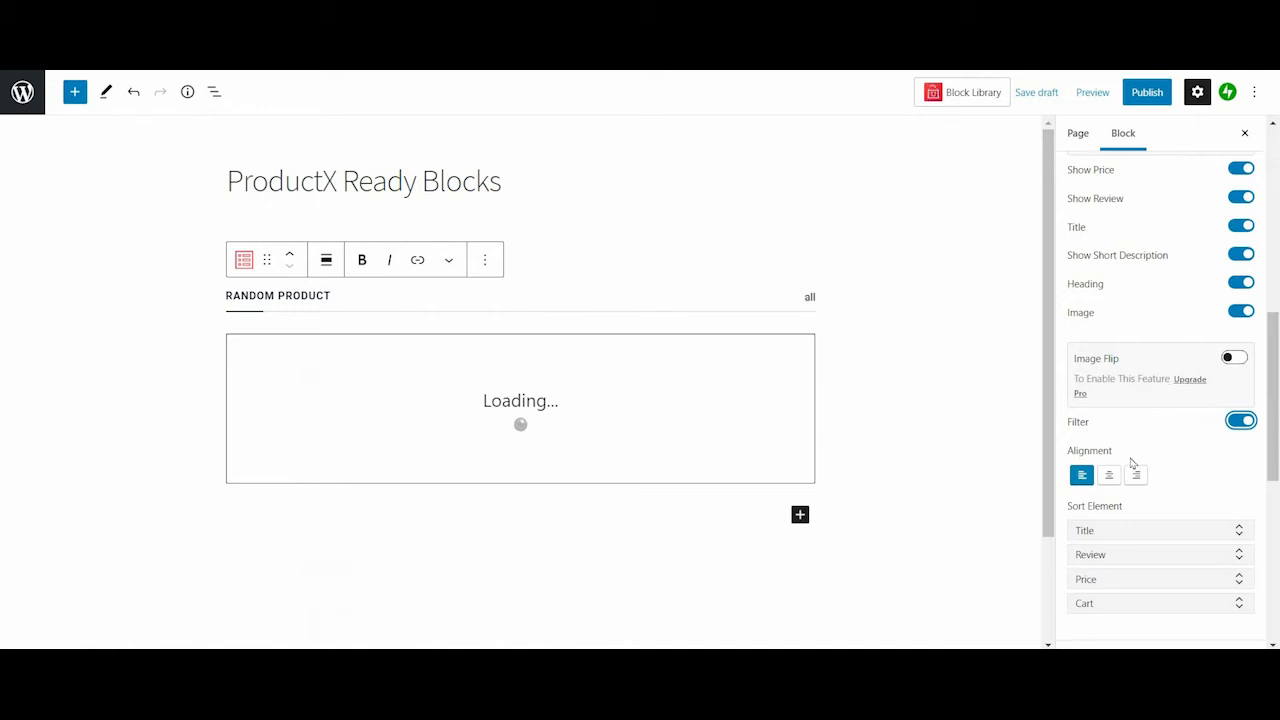
Try the center and right alignments, and move Price above Review in the product list's element order
click(1109, 476)
click(1136, 476)
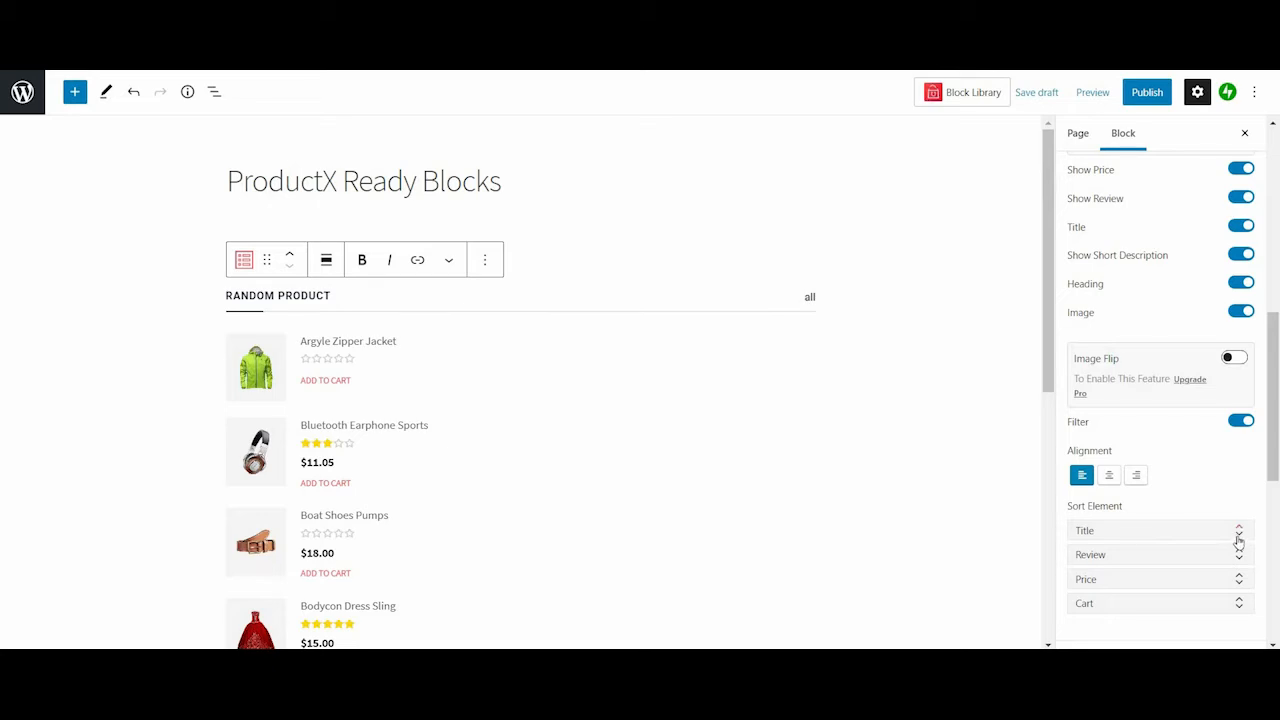
click(1241, 539)
click(1241, 538)
click(1238, 557)
click(1238, 557)
click(1239, 559)
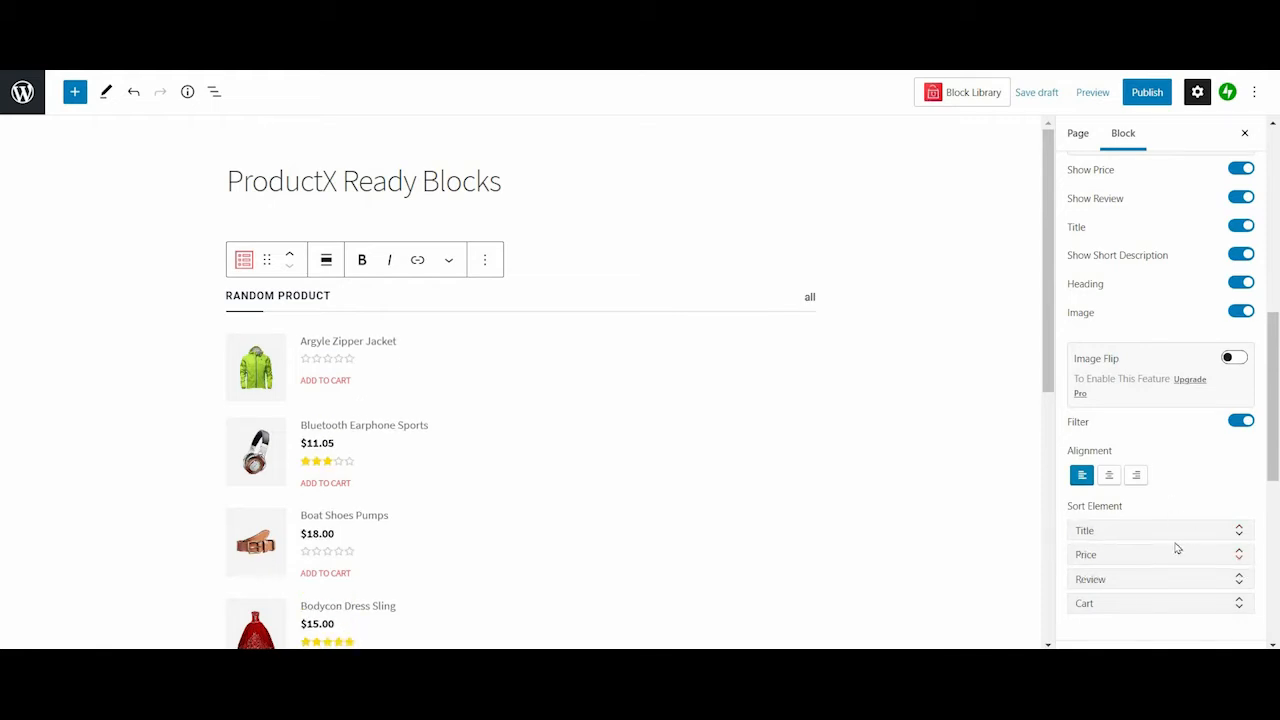
Check the Quick Query choices in the Query settings and set the number of posts to 7
scroll(1185, 507, down, 5)
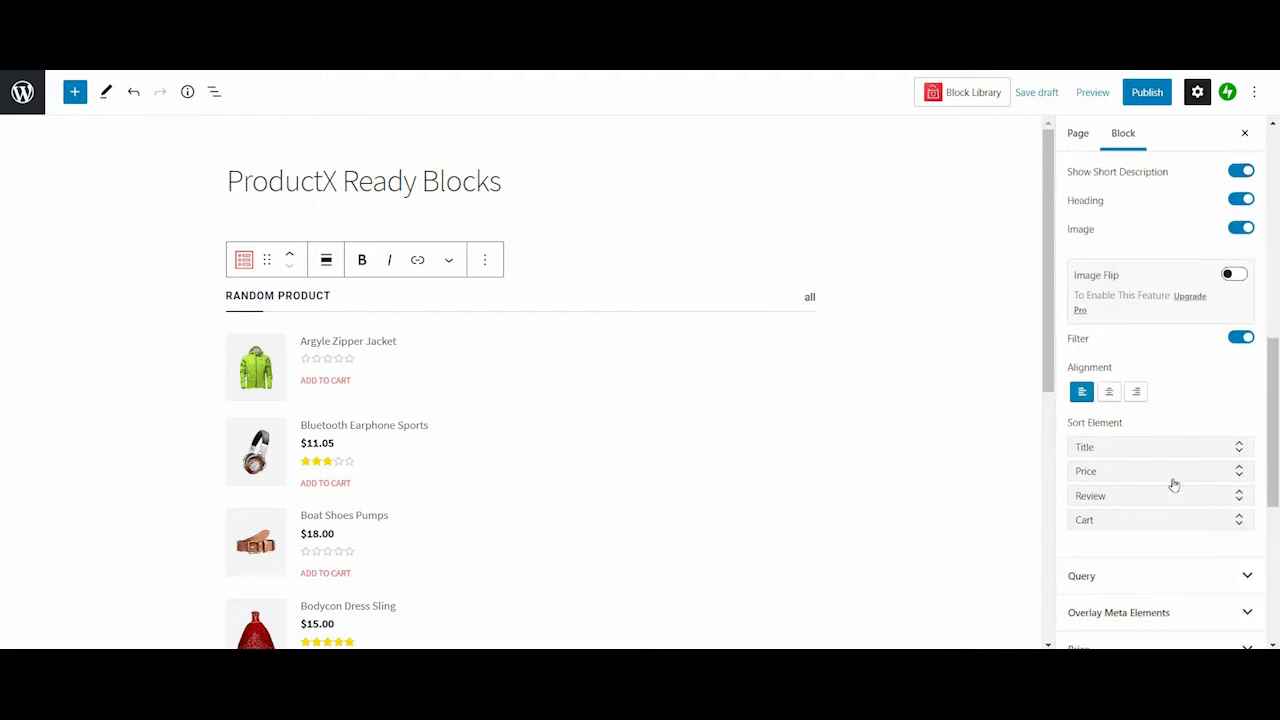
click(1183, 412)
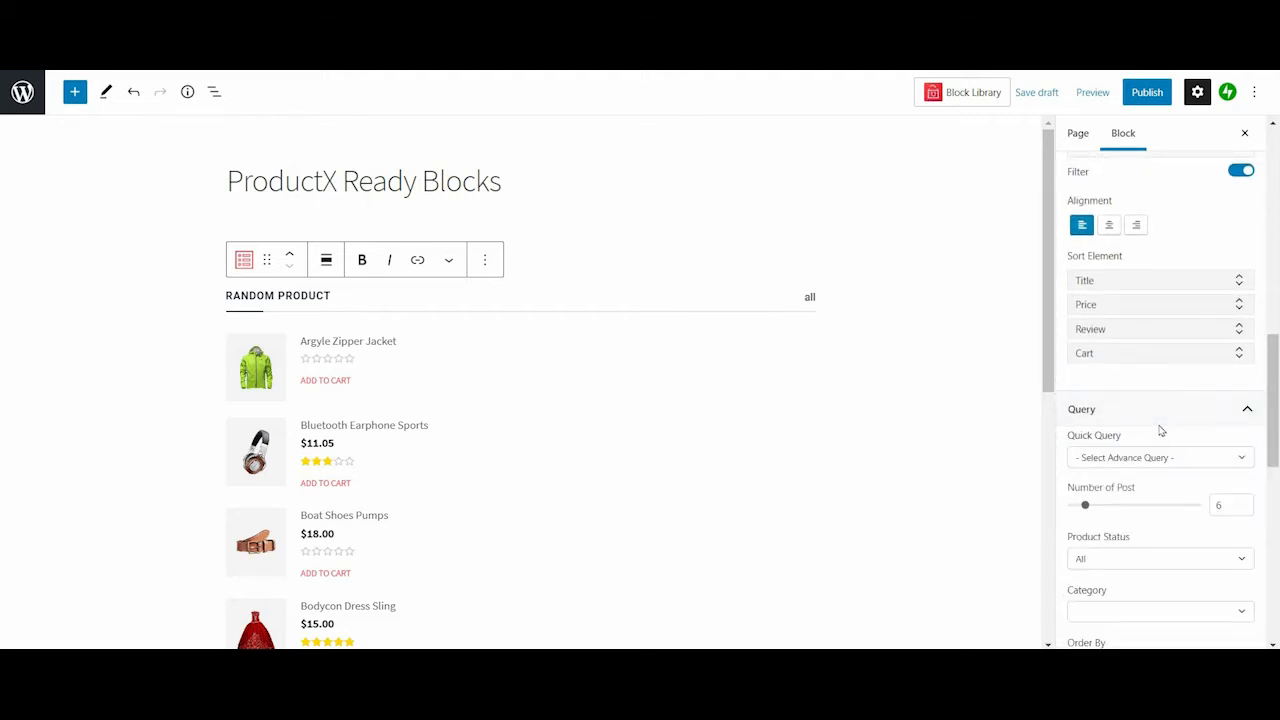
scroll(1129, 373, down, 3)
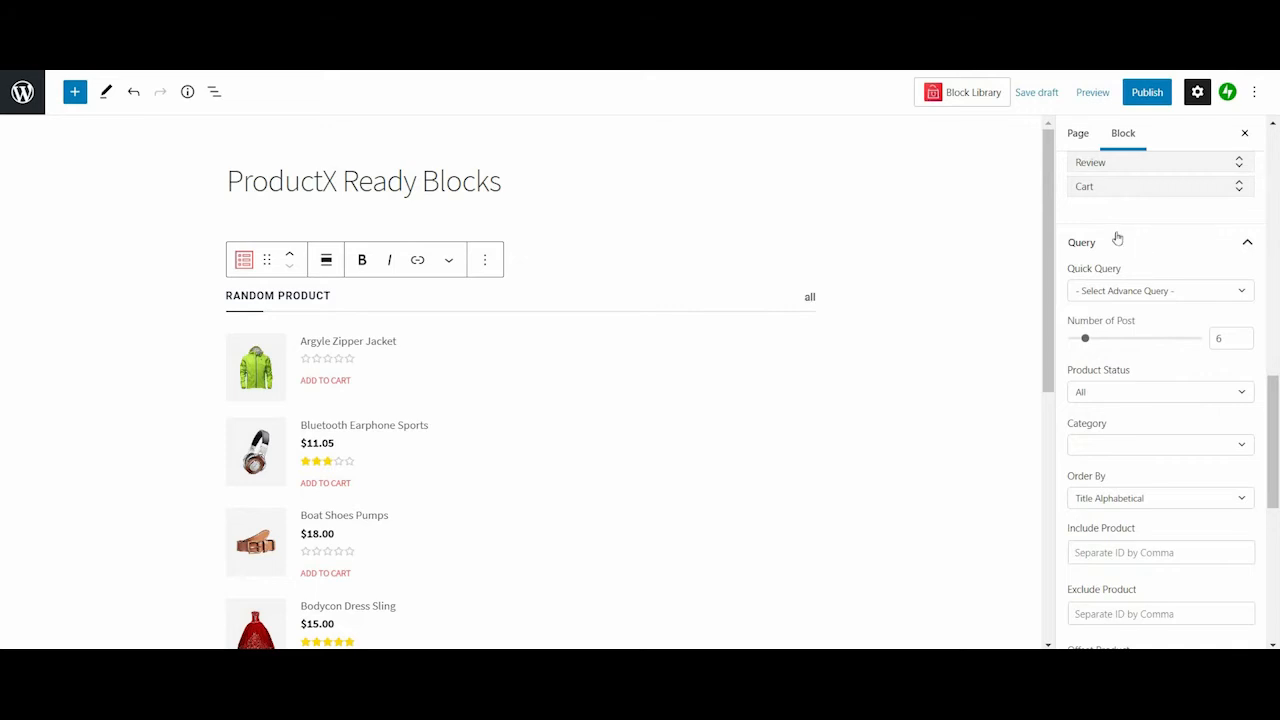
scroll(1120, 230, down, 2)
click(1113, 207)
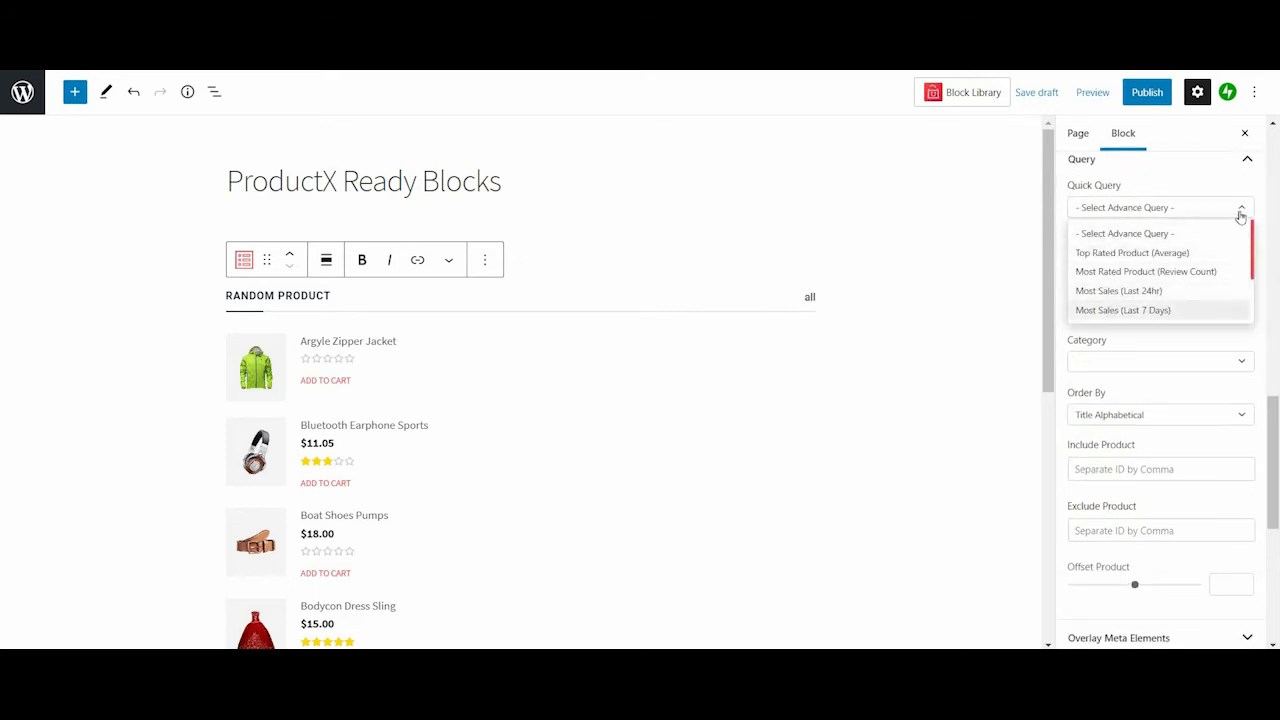
click(1090, 256)
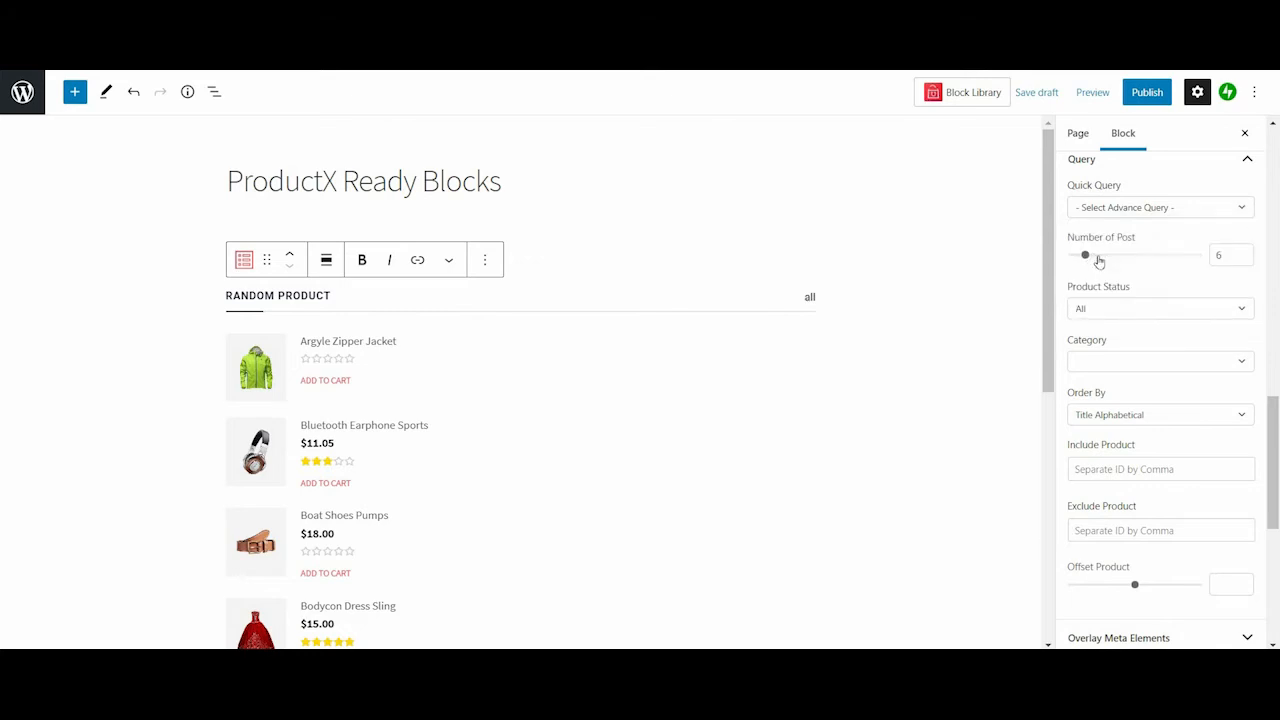
click(1098, 256)
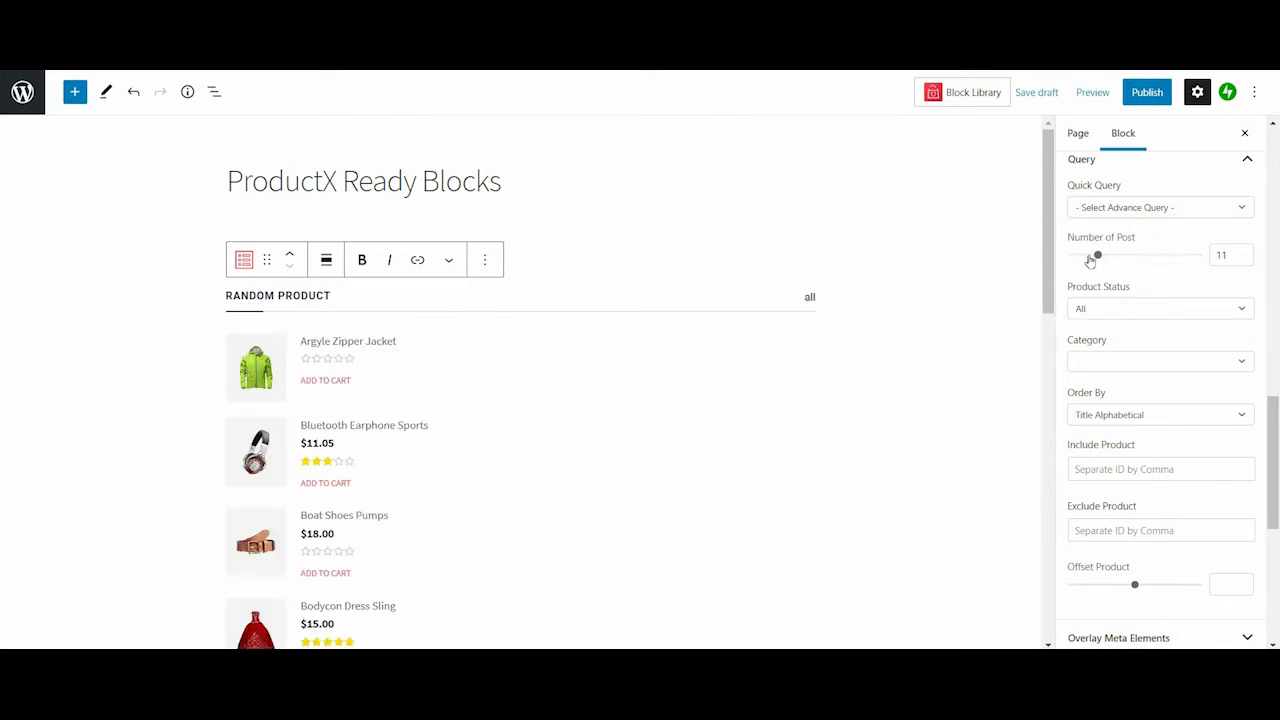
click(1090, 256)
Look through the product status, category and ordering choices available for the product query
click(1116, 309)
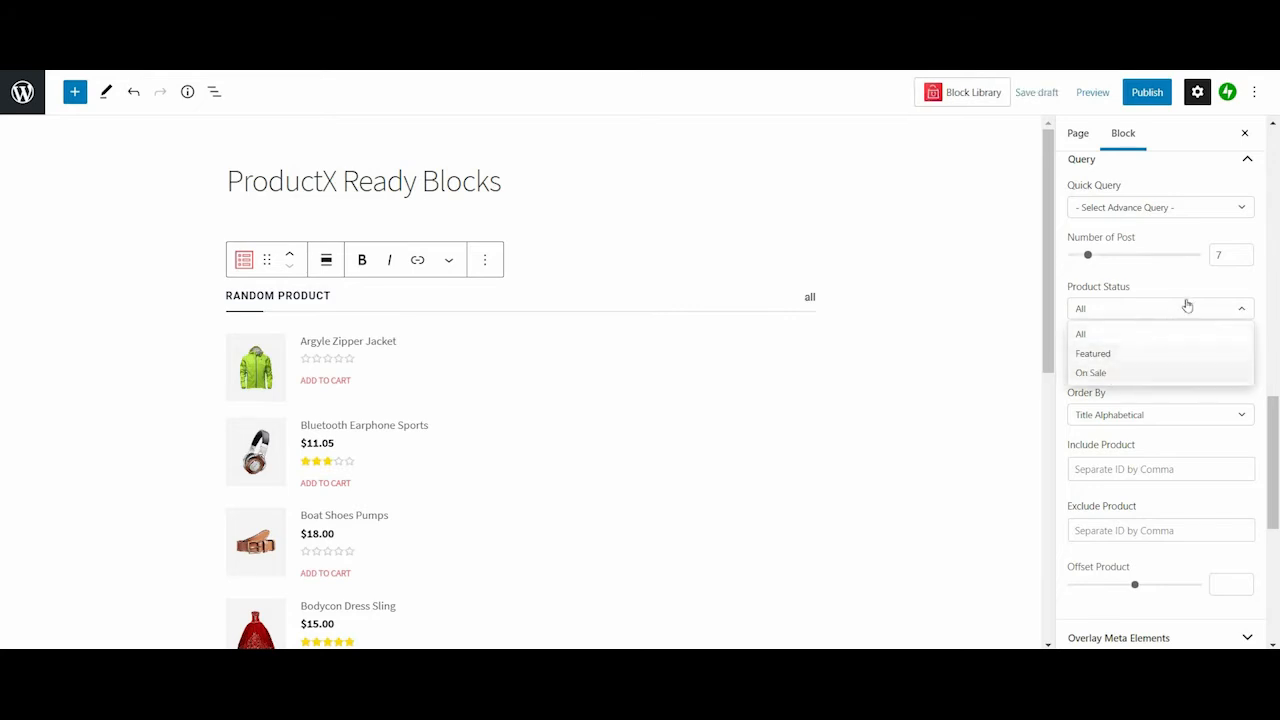
click(1156, 373)
click(1143, 378)
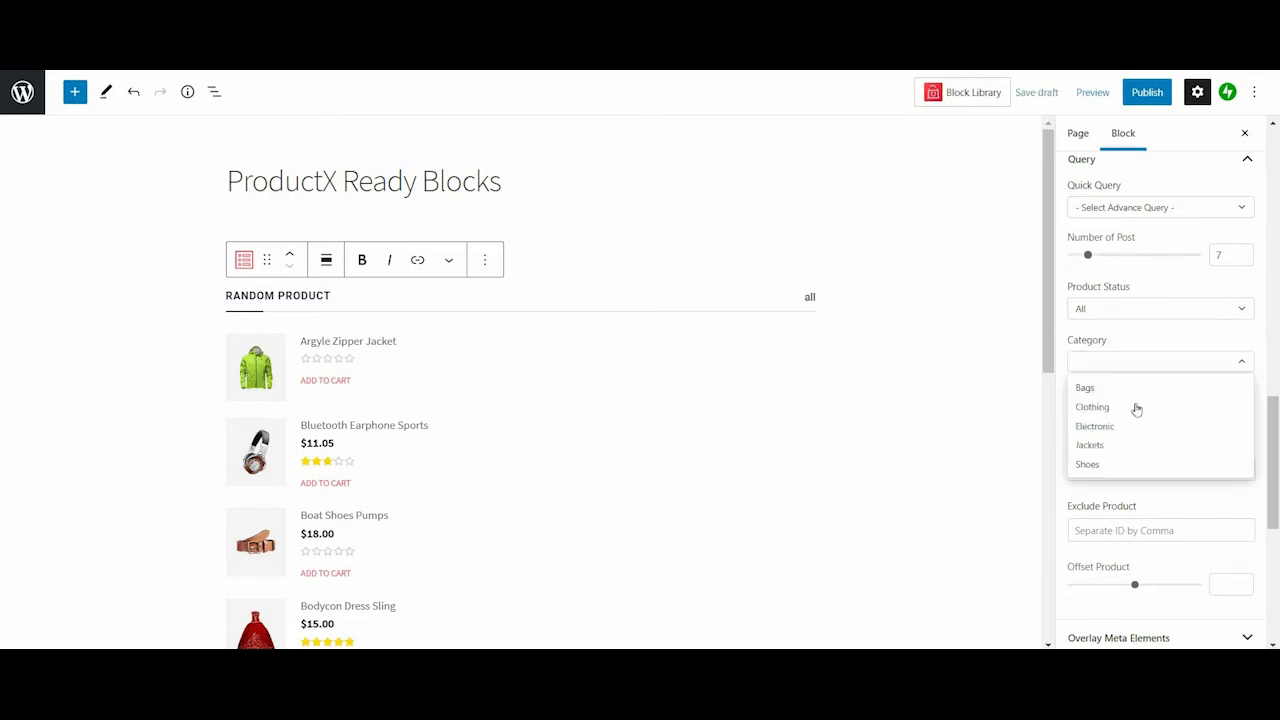
click(1166, 363)
click(1166, 413)
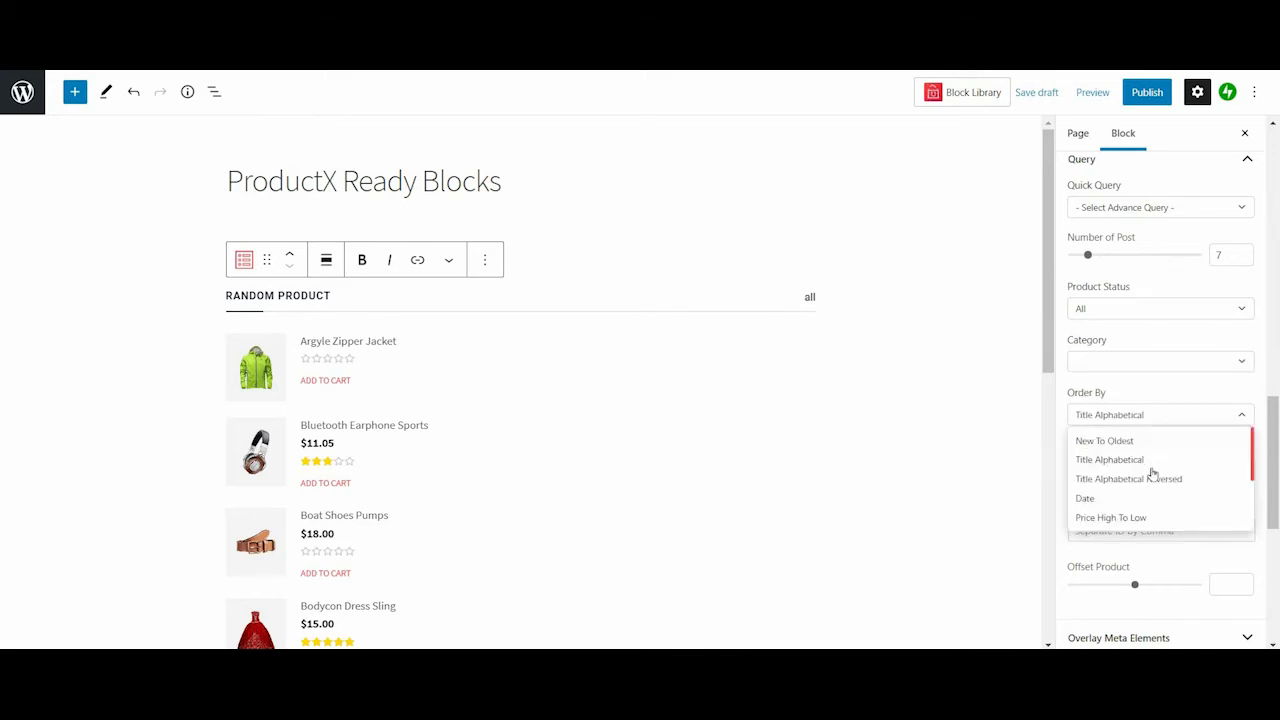
click(1217, 424)
Set the product query's Offset Product value to 0
scroll(1210, 420, down, 2)
scroll(1141, 425, down, 1)
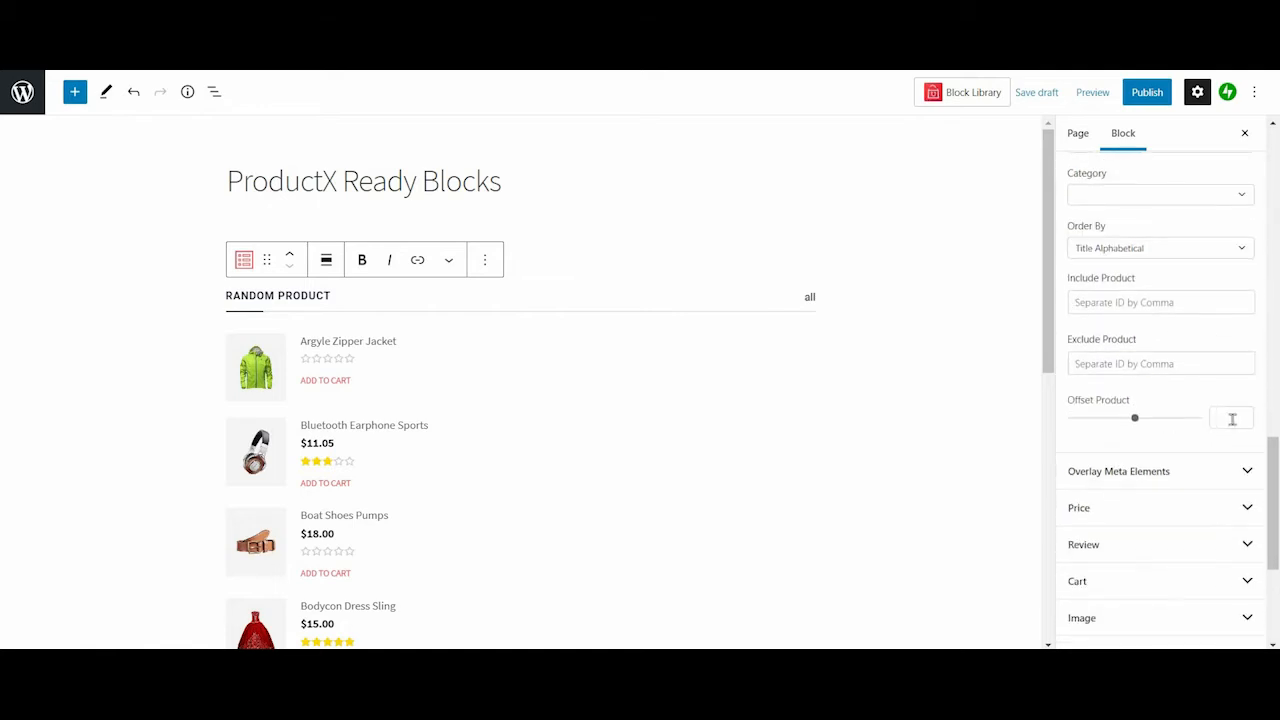
click(1242, 416)
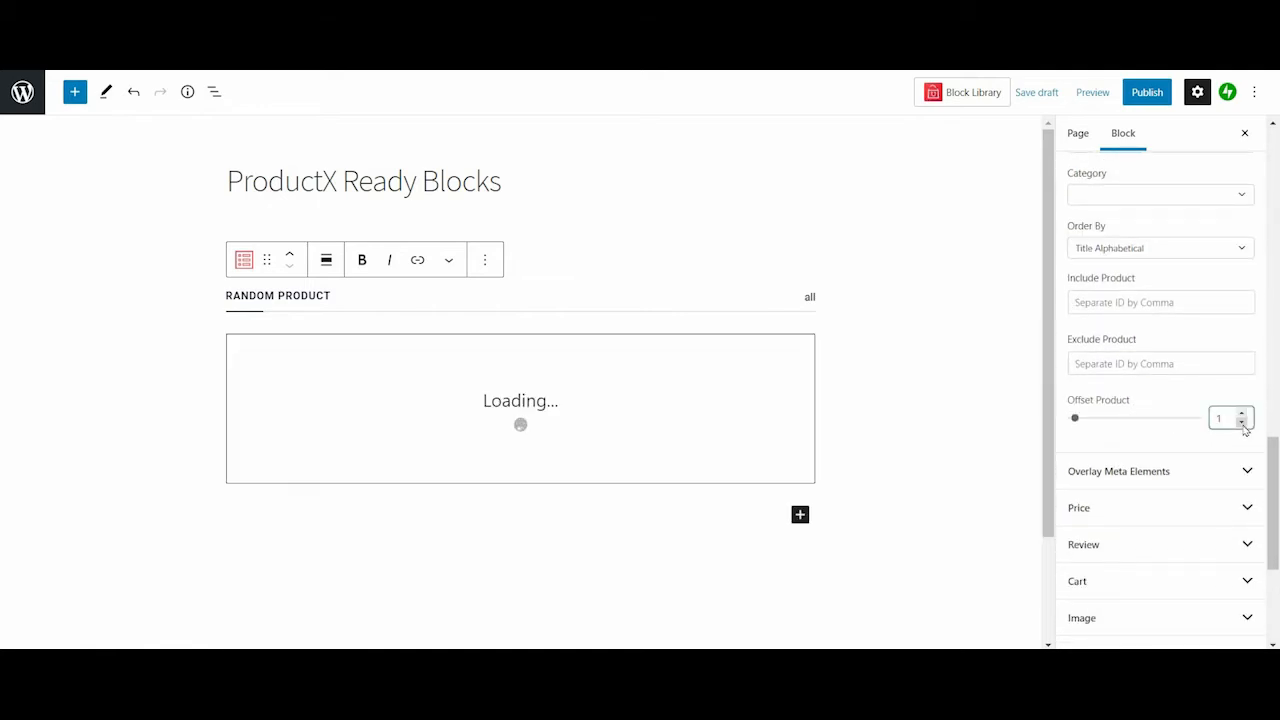
click(1242, 423)
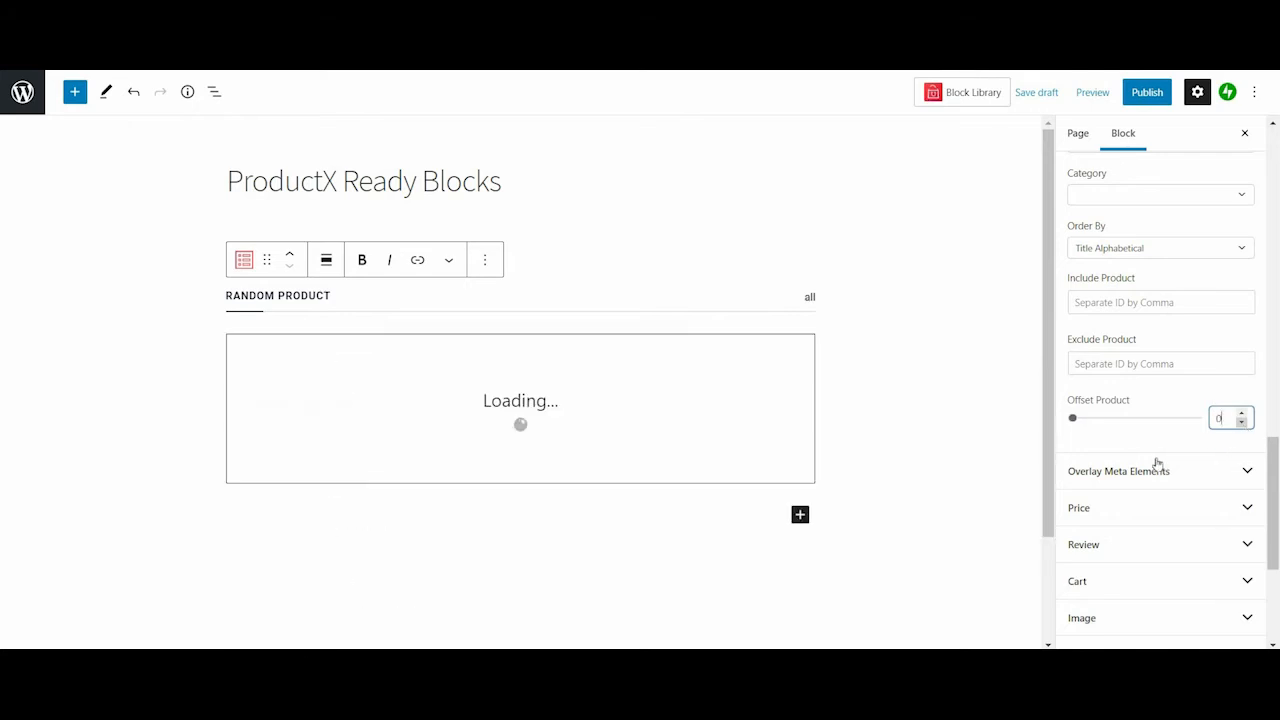
Examine the normal and hover background color options of the Overlay Meta Elements
click(1242, 466)
scroll(1237, 280, down, 5)
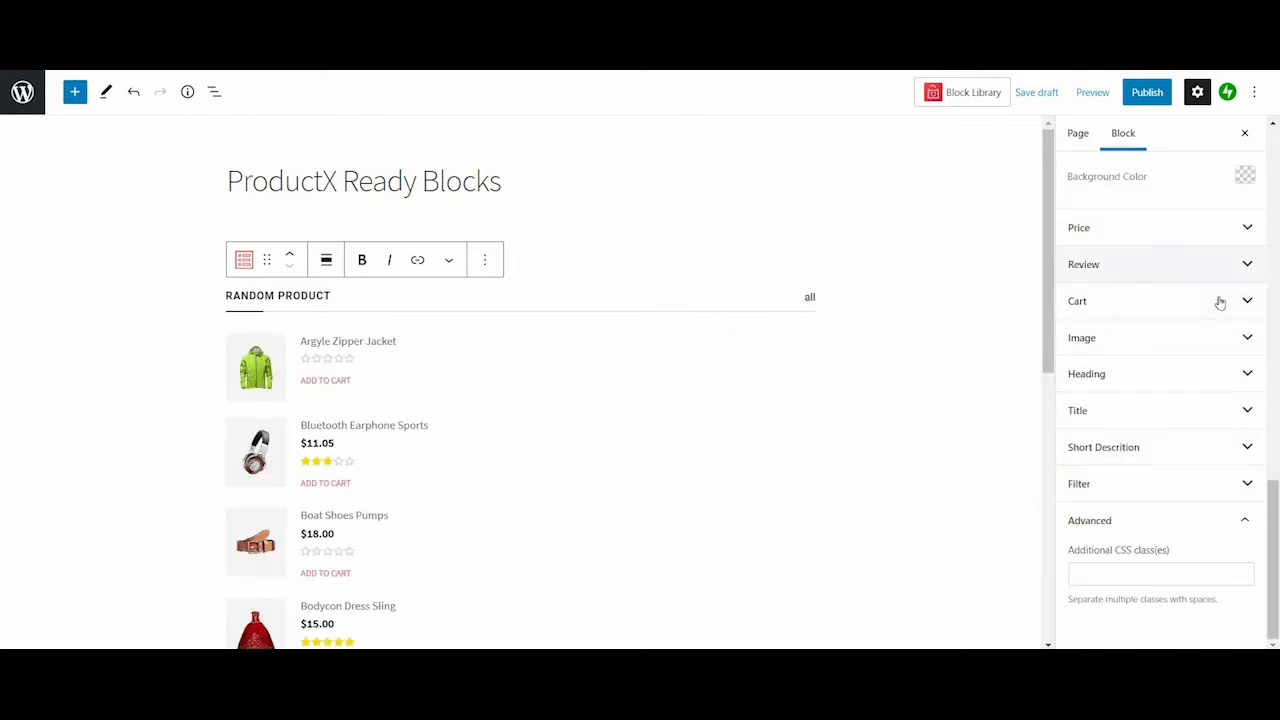
scroll(1150, 398, up, 1)
scroll(1165, 398, up, 2)
click(1185, 388)
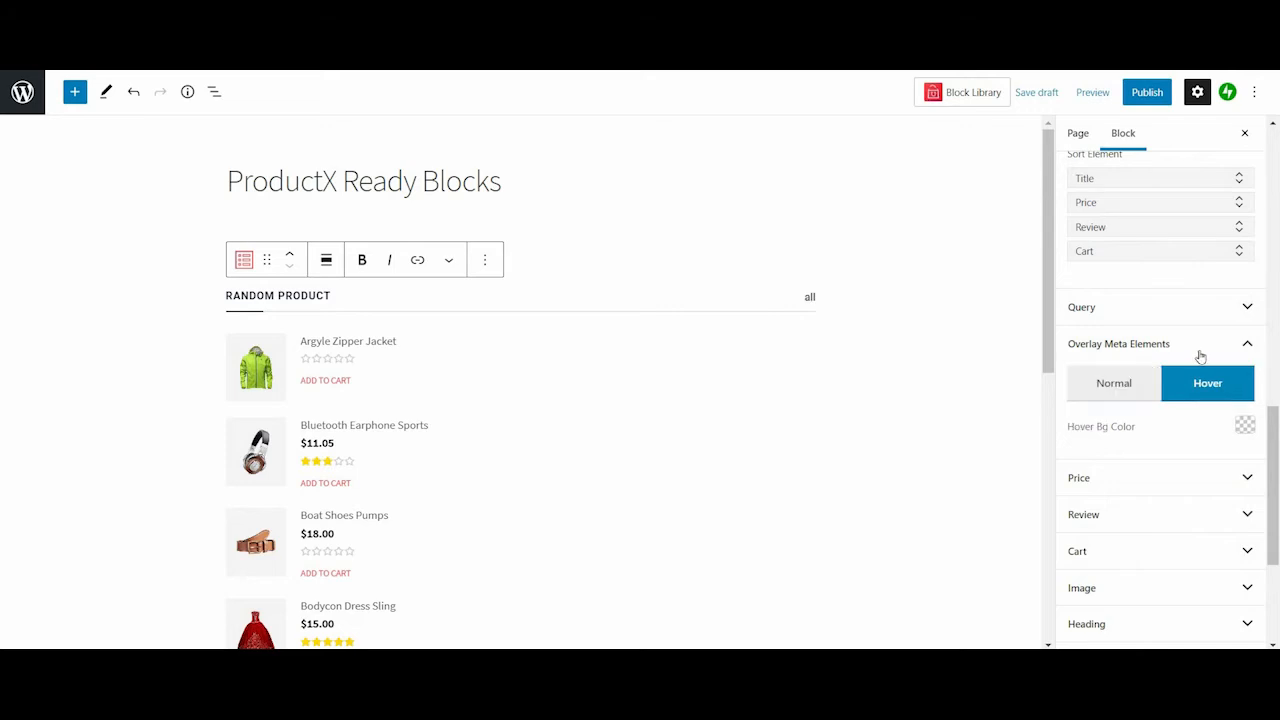
scroll(1241, 250, down, 1)
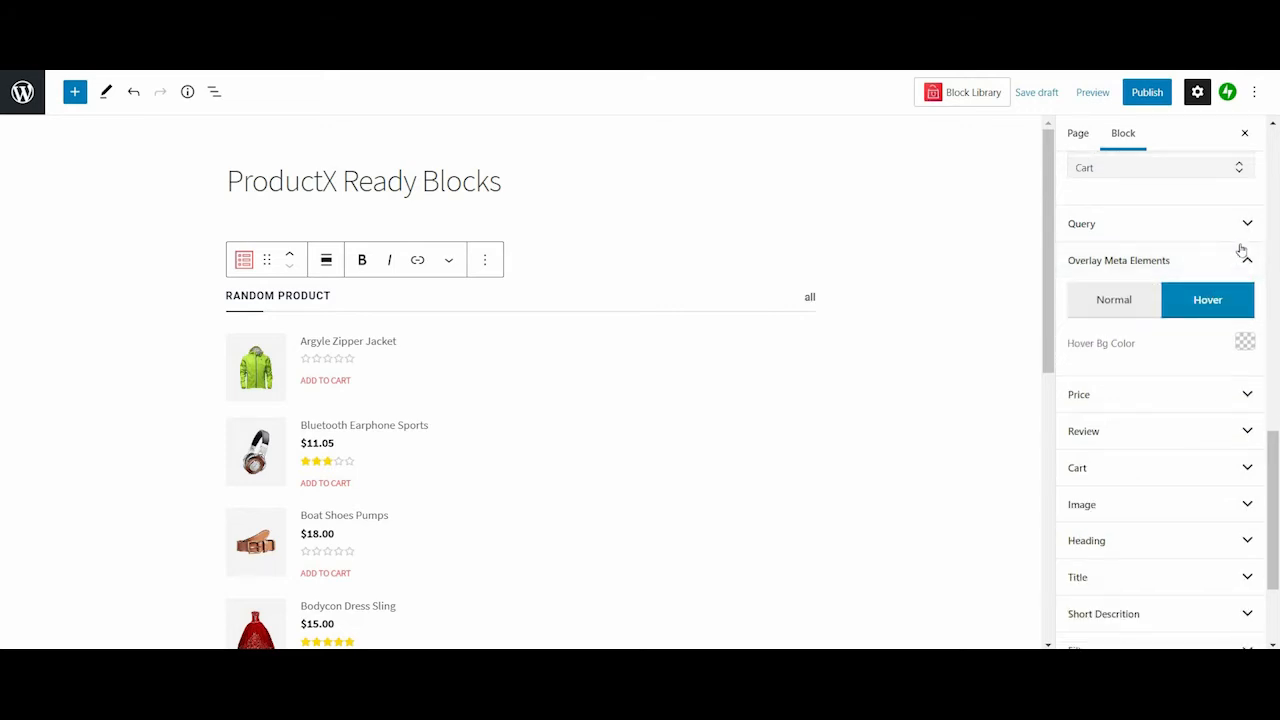
click(1149, 303)
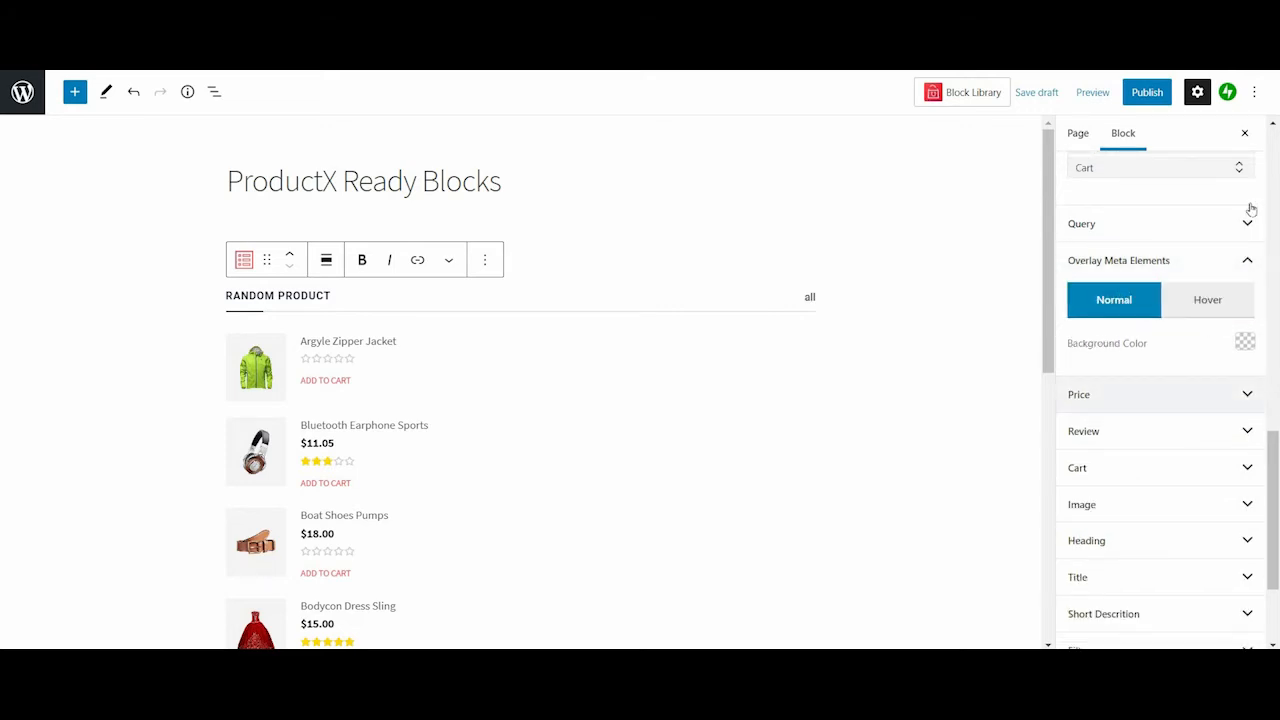
Review the Price color, typography and padding options and the Review star color and margin options
click(1141, 396)
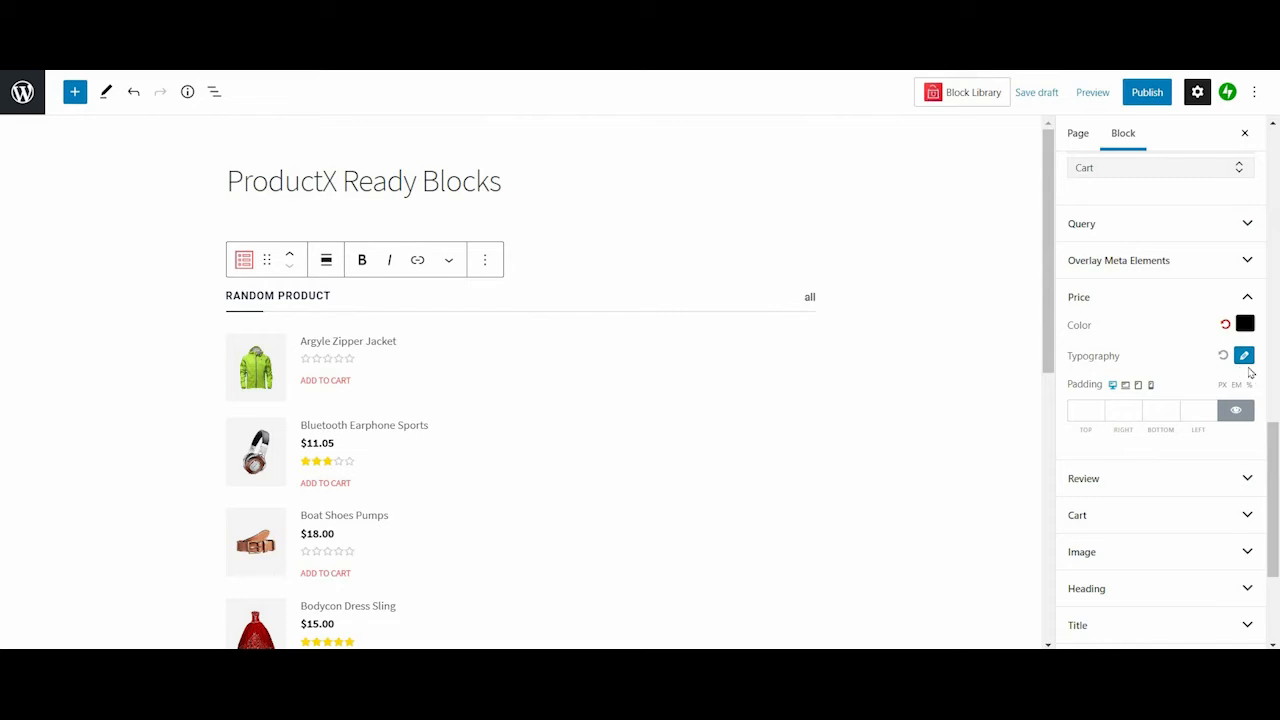
scroll(1220, 260, down, 2)
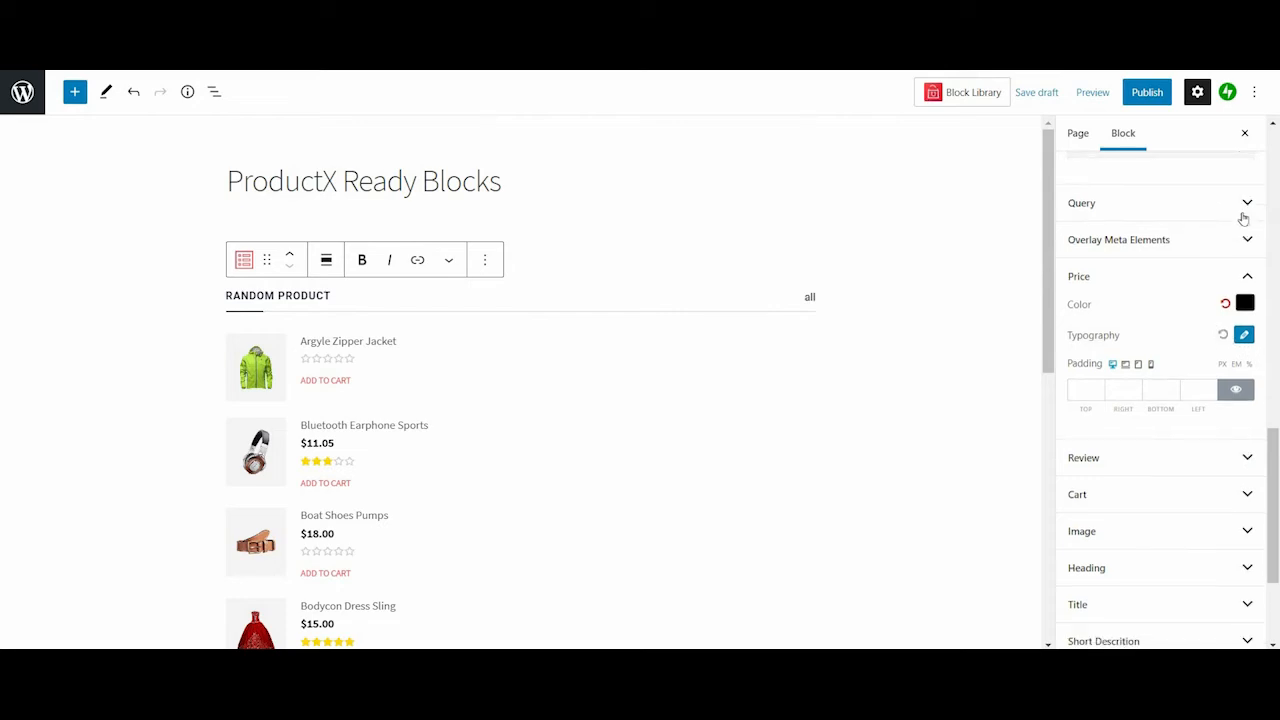
click(1243, 222)
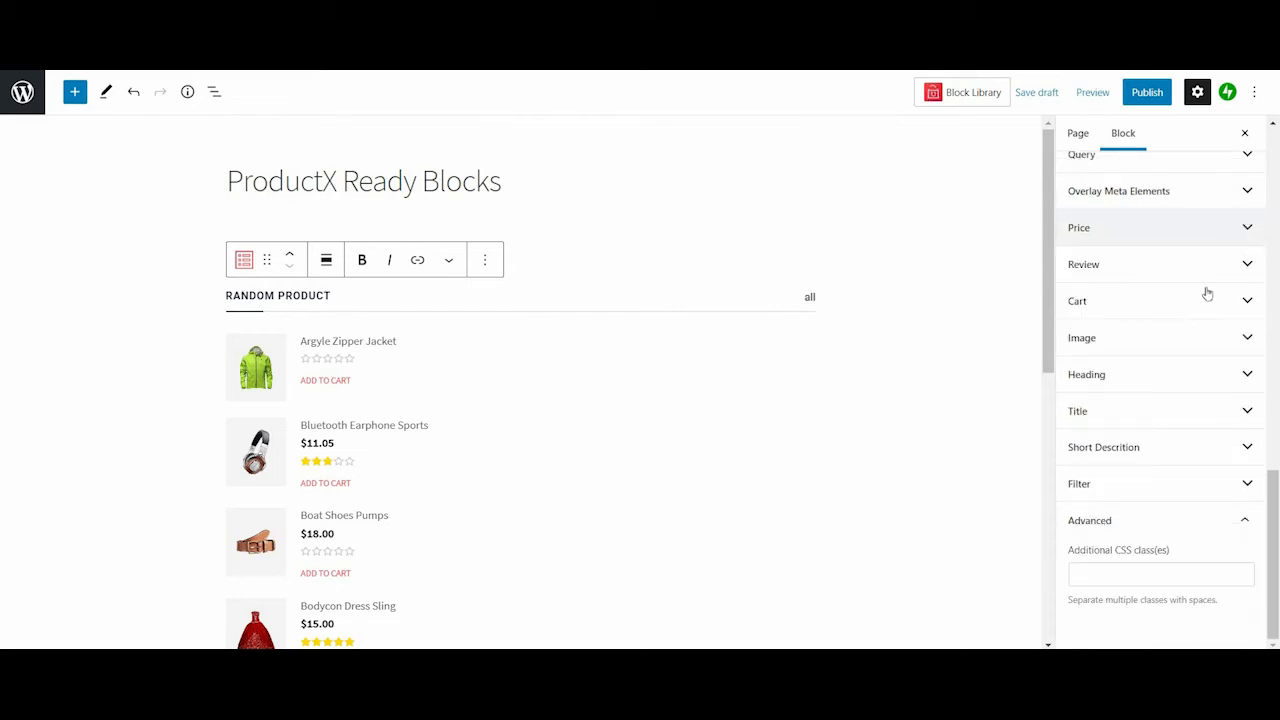
click(1076, 279)
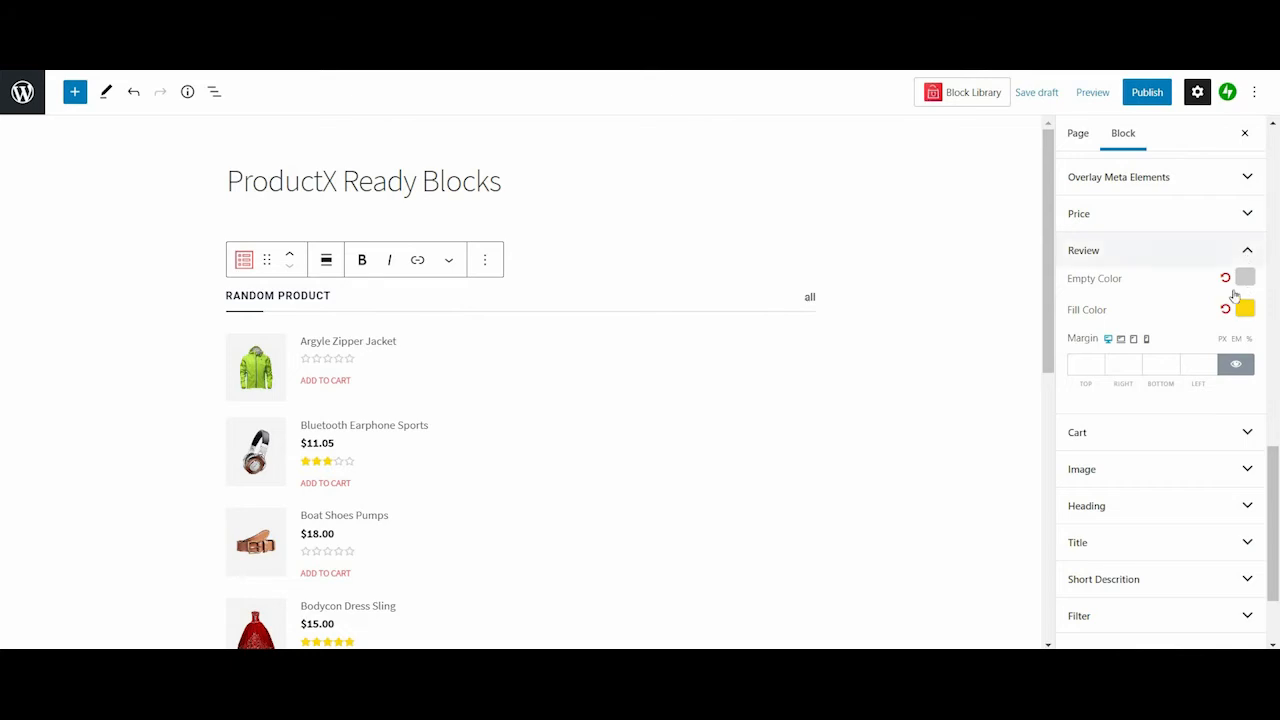
click(1245, 252)
Examine the Cart Text and Cart Active Text fields in the Cart settings
click(1158, 301)
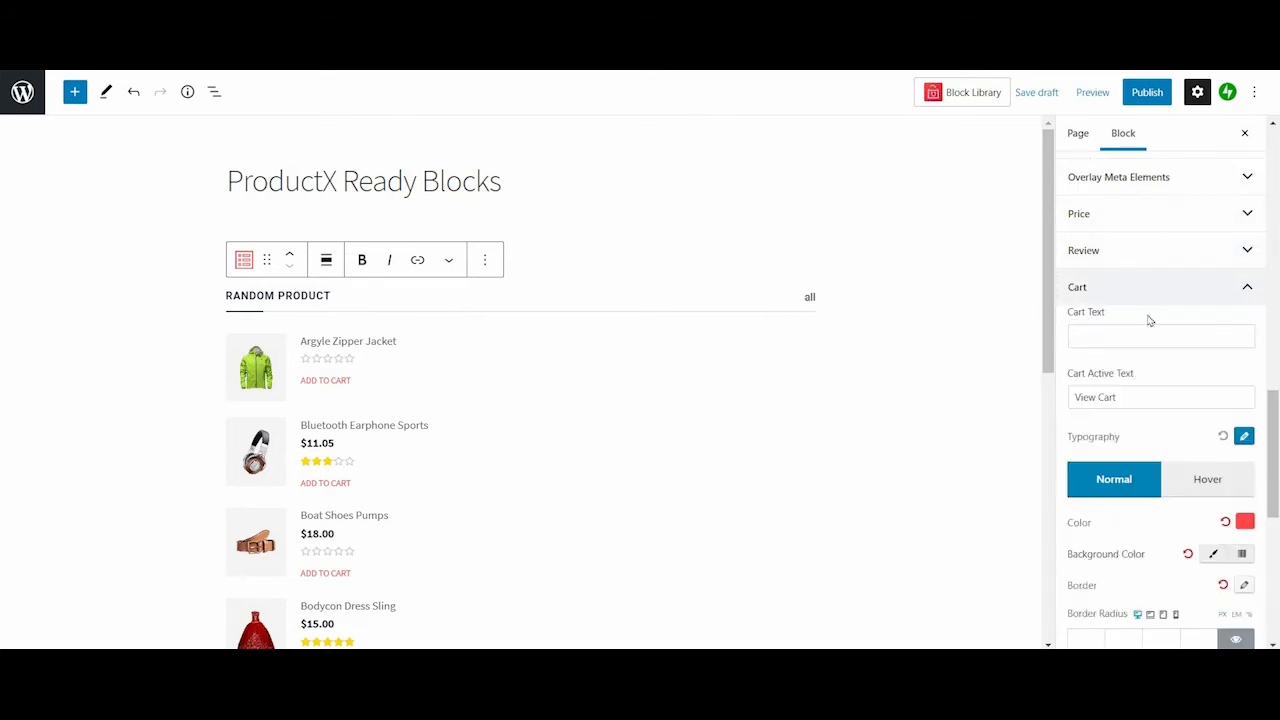
click(1125, 346)
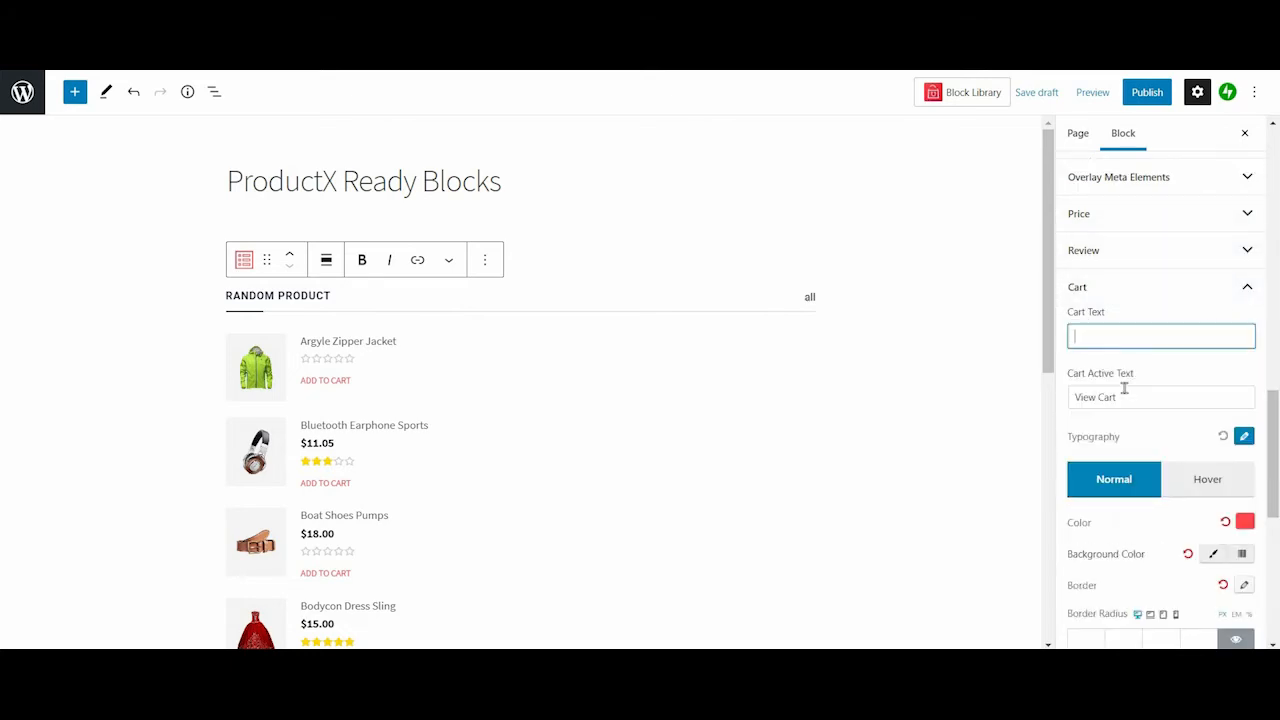
click(1124, 390)
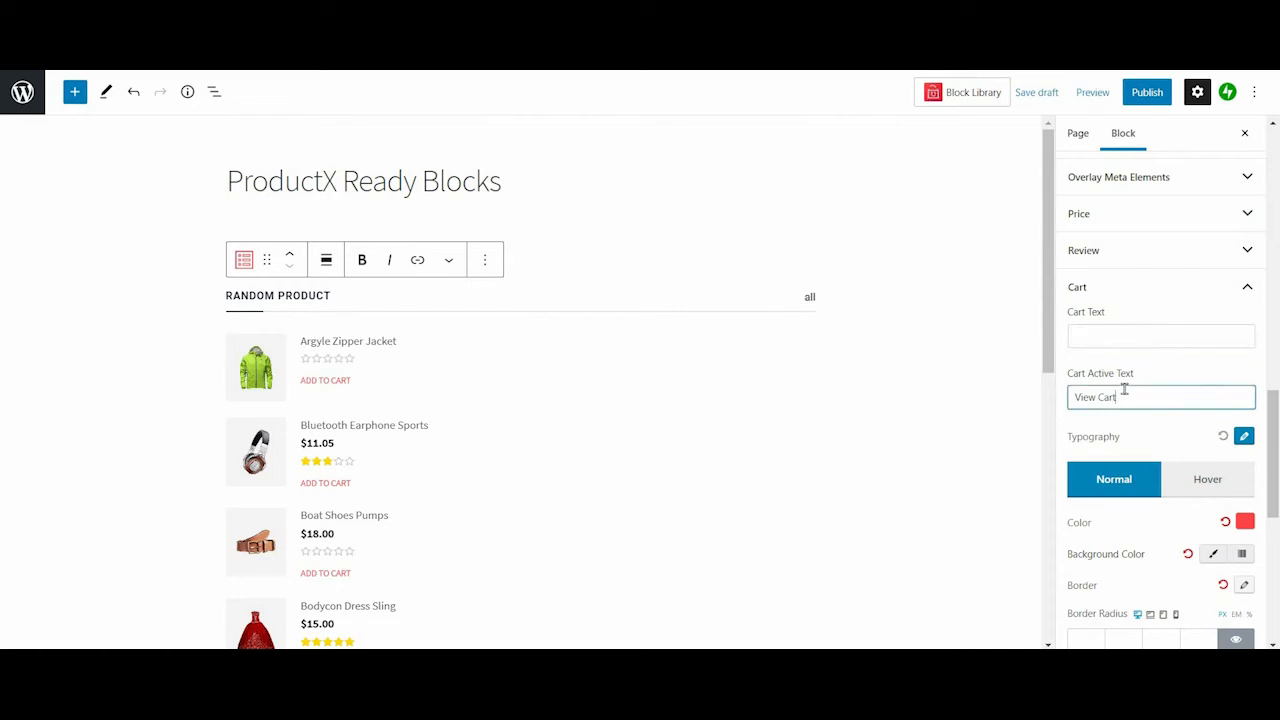
click(1133, 337)
scroll(1190, 400, down, 1)
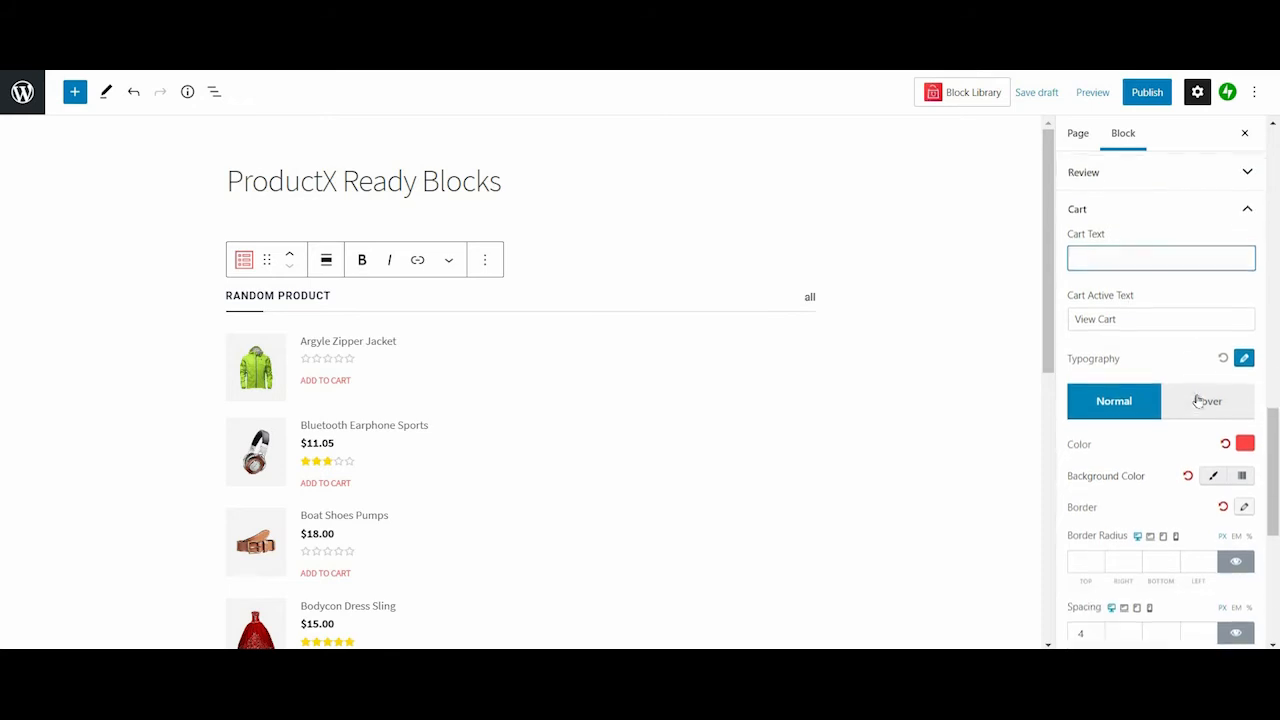
Review the Cart's normal and hover color, border and radius options along with its spacing and padding
click(1200, 396)
click(1135, 396)
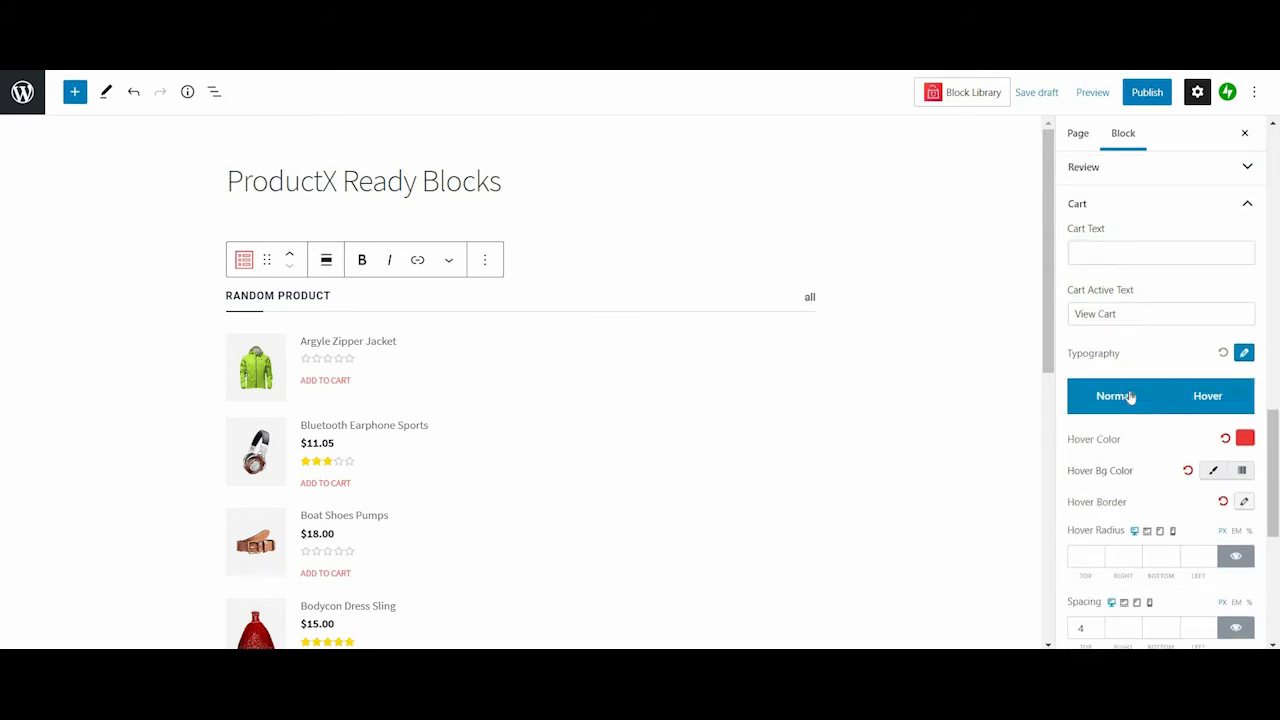
scroll(1131, 394, down, 2)
scroll(1131, 394, down, 3)
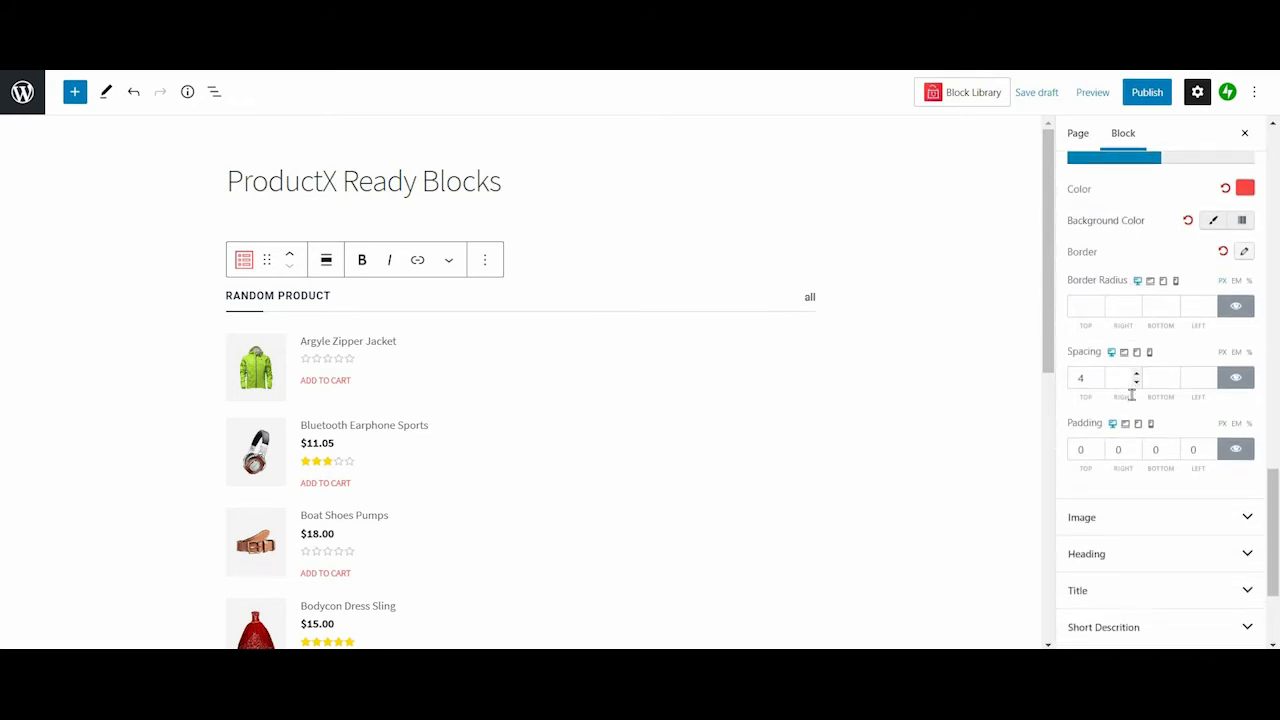
scroll(1226, 260, up, 4)
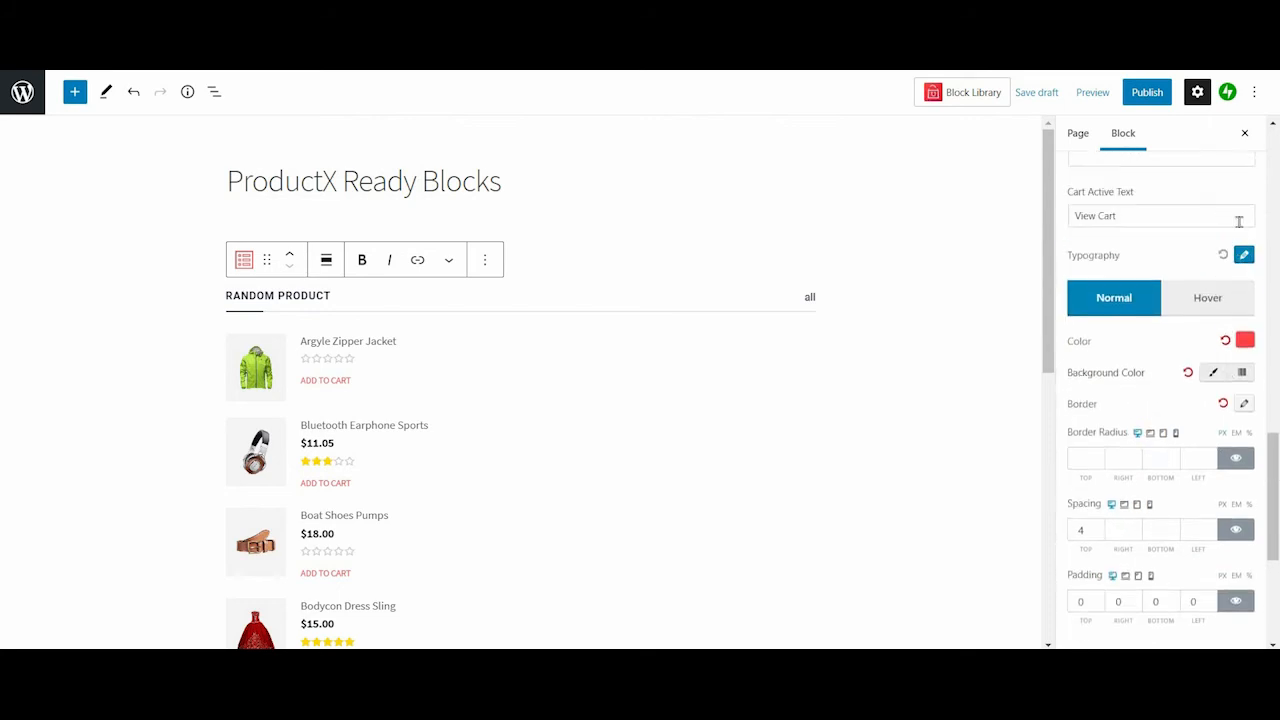
click(1248, 206)
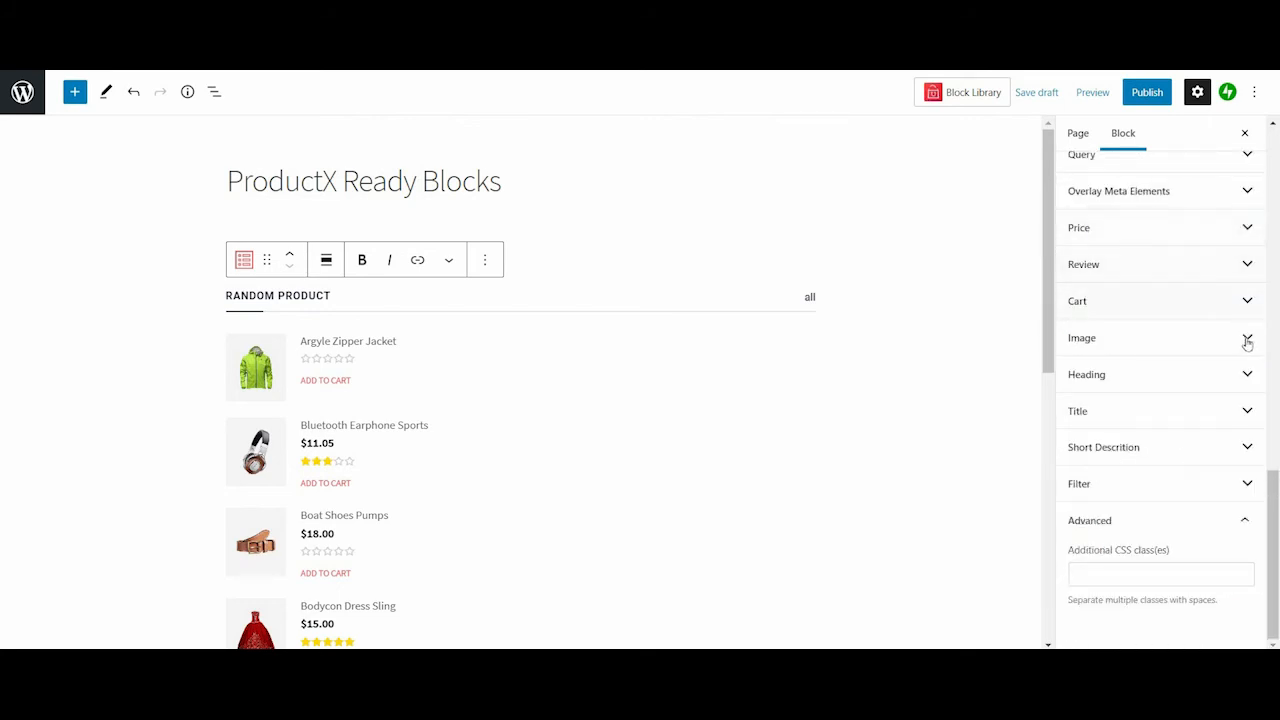
Look through the Image settings' Image Flip, Large Item size and Hover Animation choices
click(1209, 342)
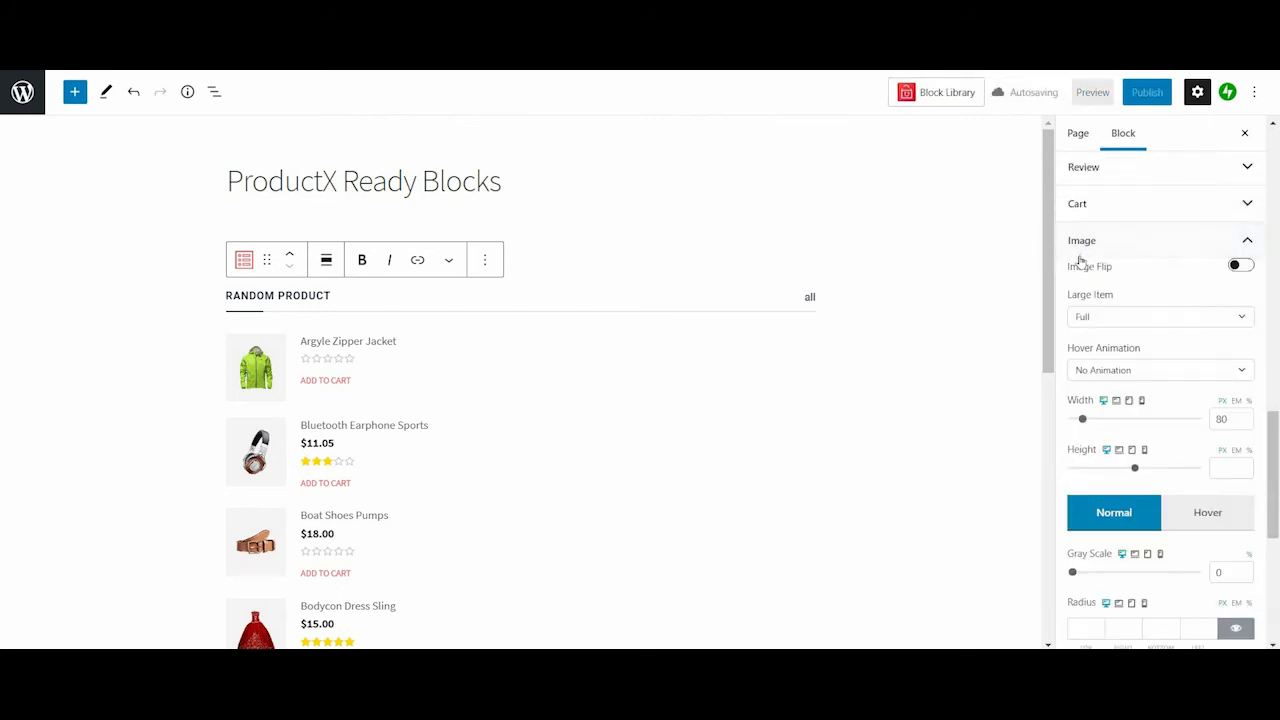
click(1244, 268)
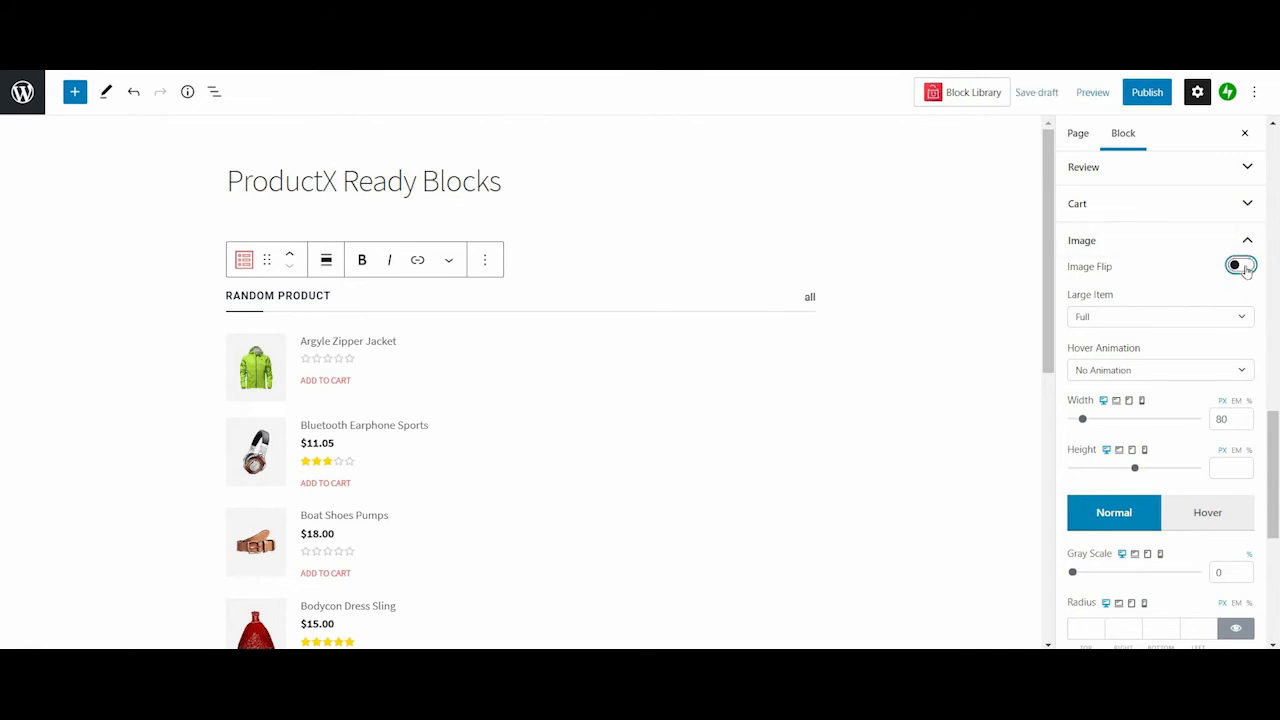
click(1188, 320)
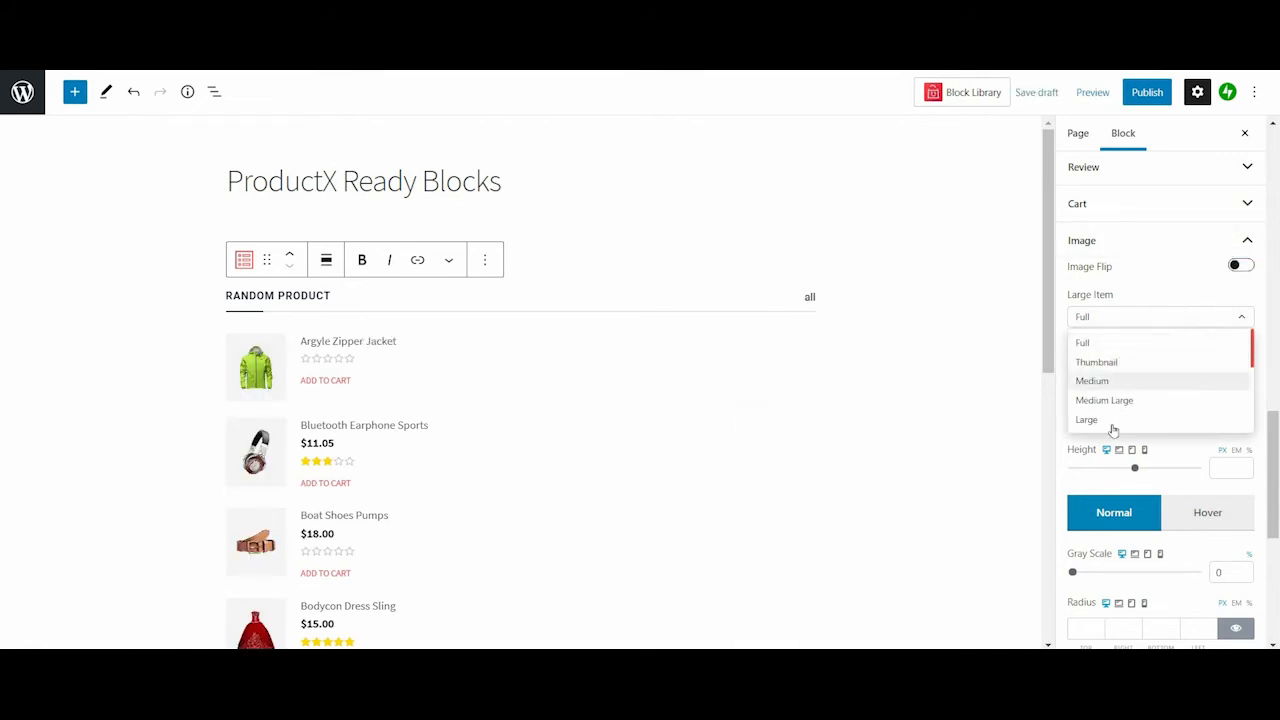
click(1231, 342)
click(1207, 372)
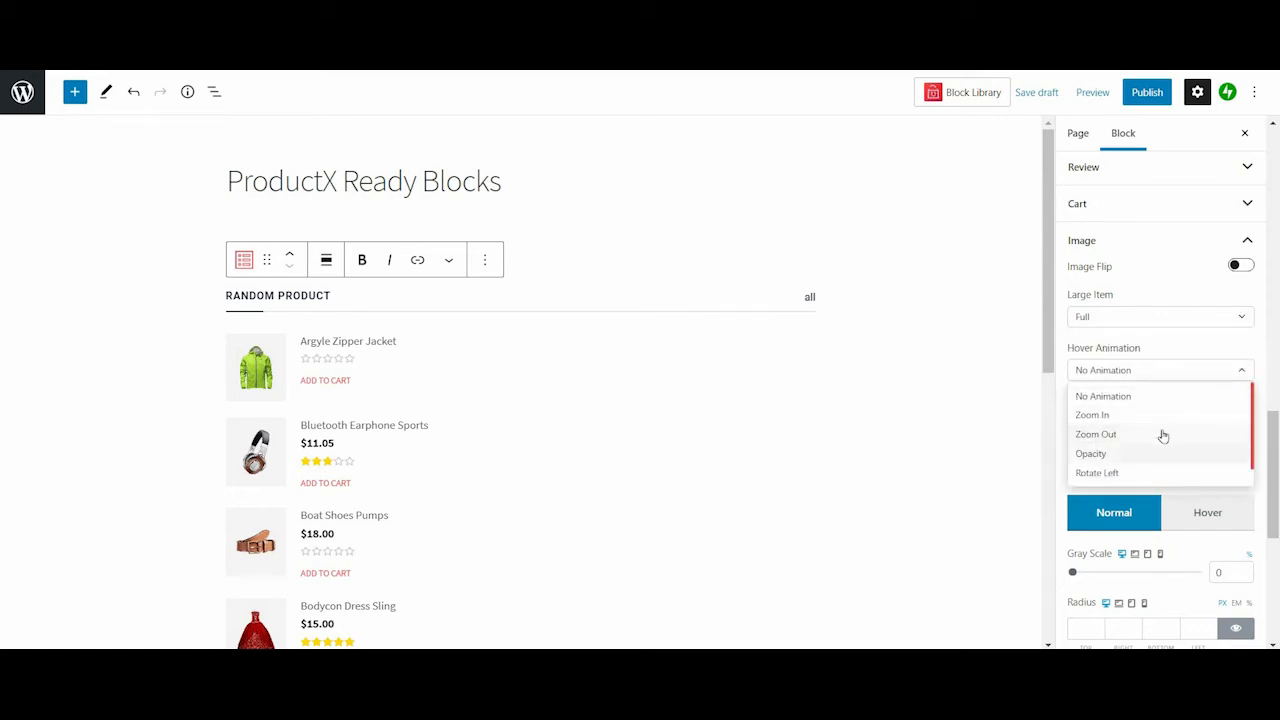
click(1189, 400)
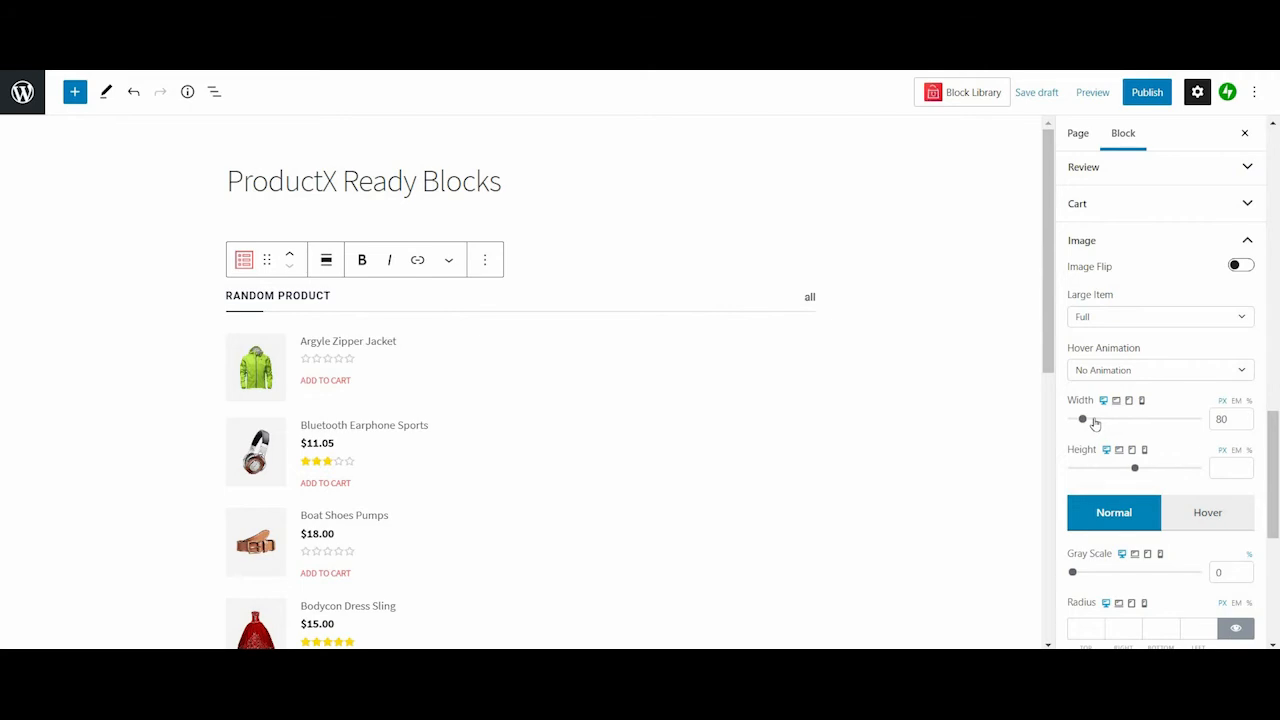
Set the product images' width to 177 px and height to about 225 px
click(1097, 420)
drag(1093, 424, 1094, 423)
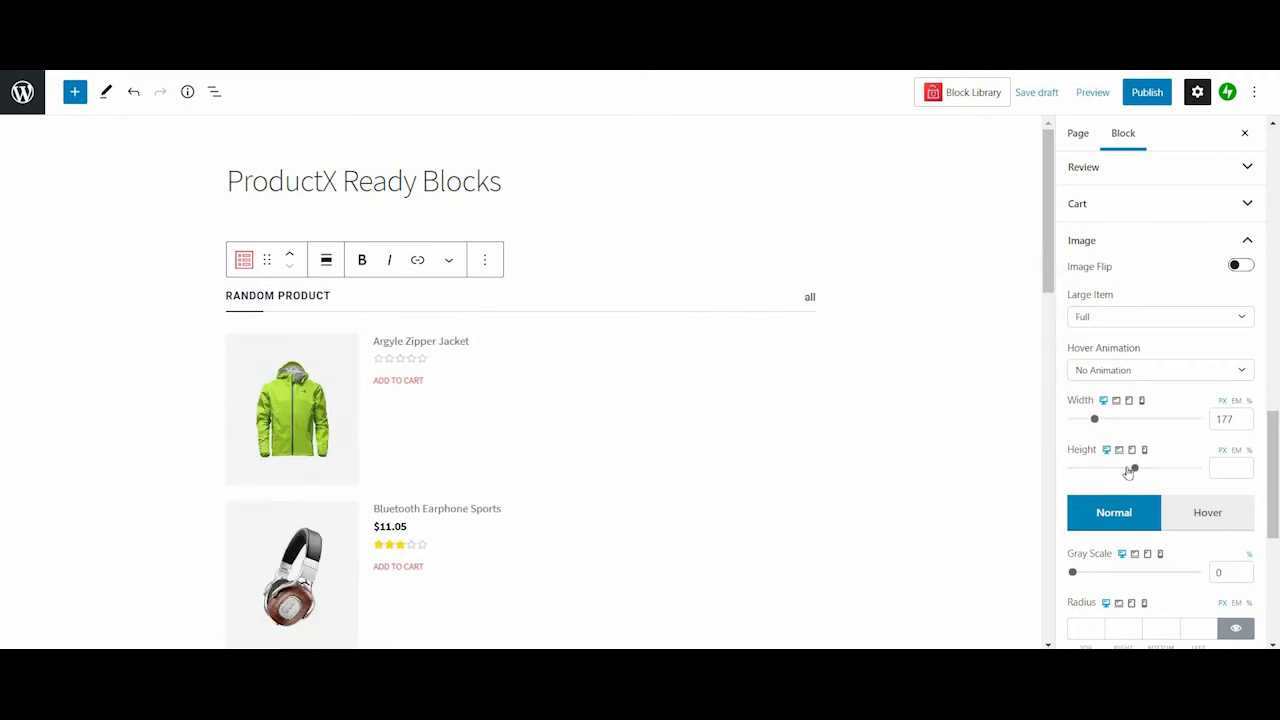
drag(1134, 467, 1100, 471)
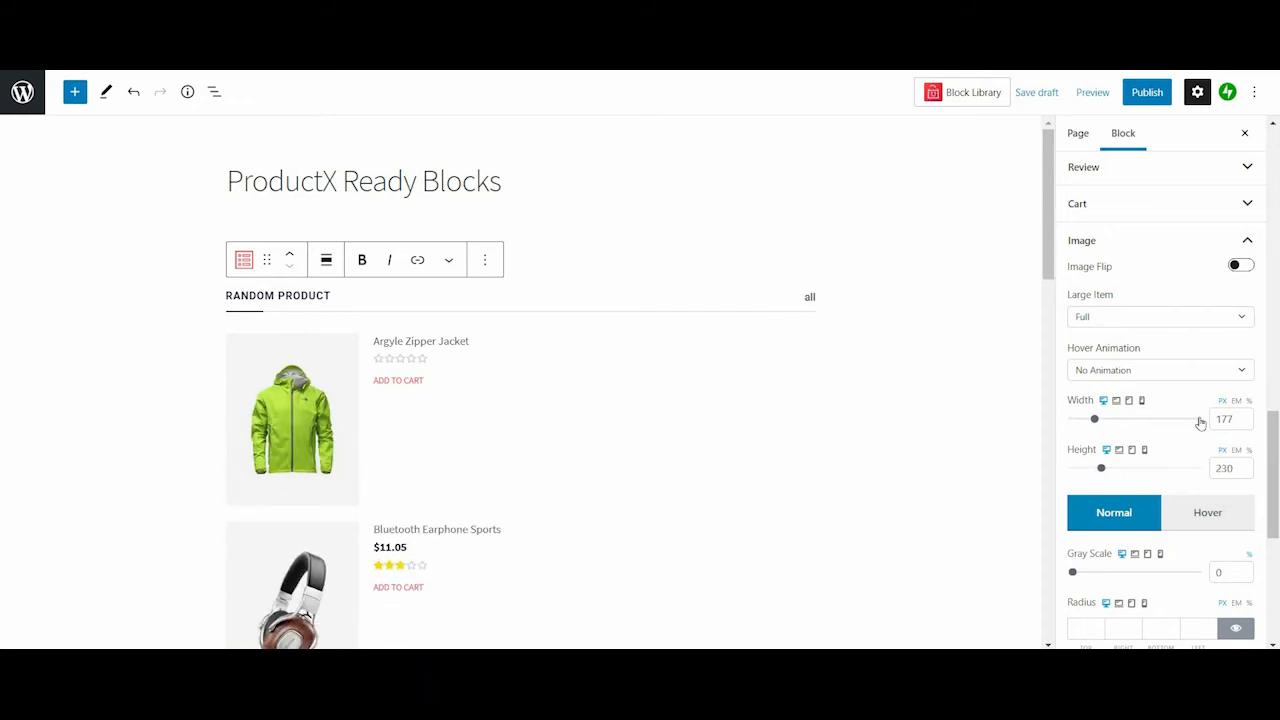
Review the image's normal and hover gray scale, radius and box shadow options along with its margin
scroll(1171, 443, down, 1)
click(1170, 442)
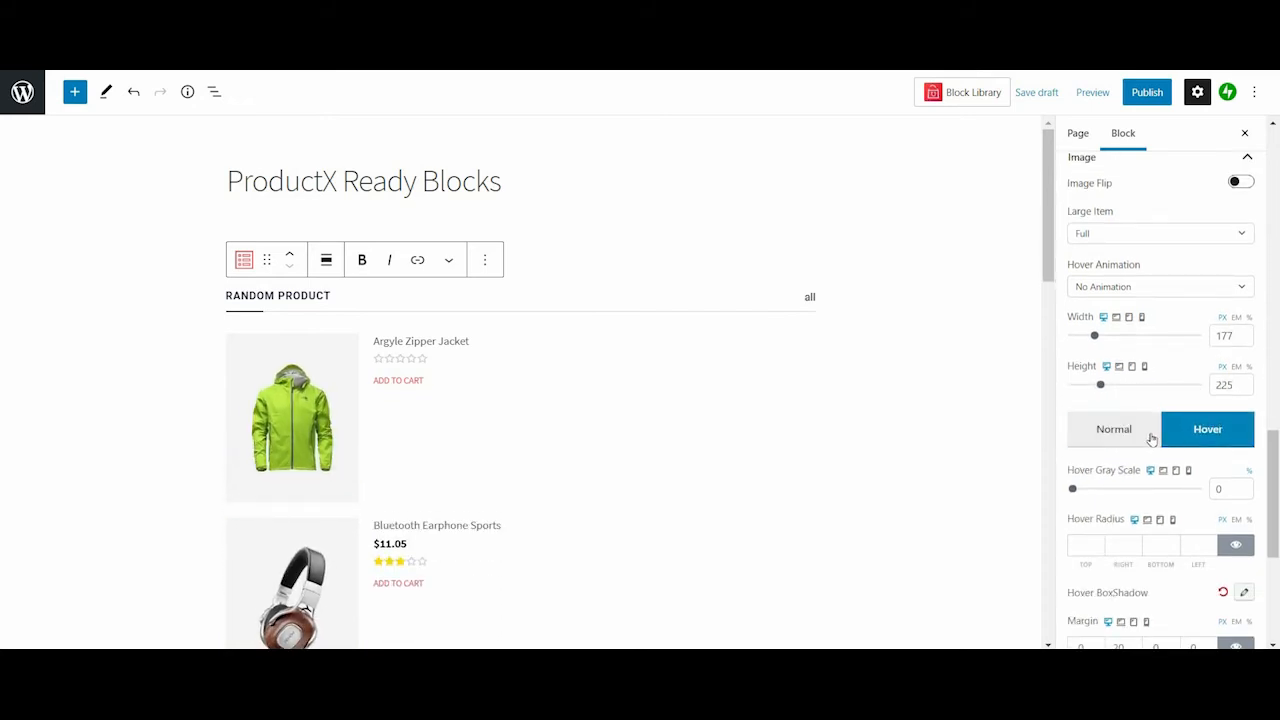
scroll(1151, 439, down, 2)
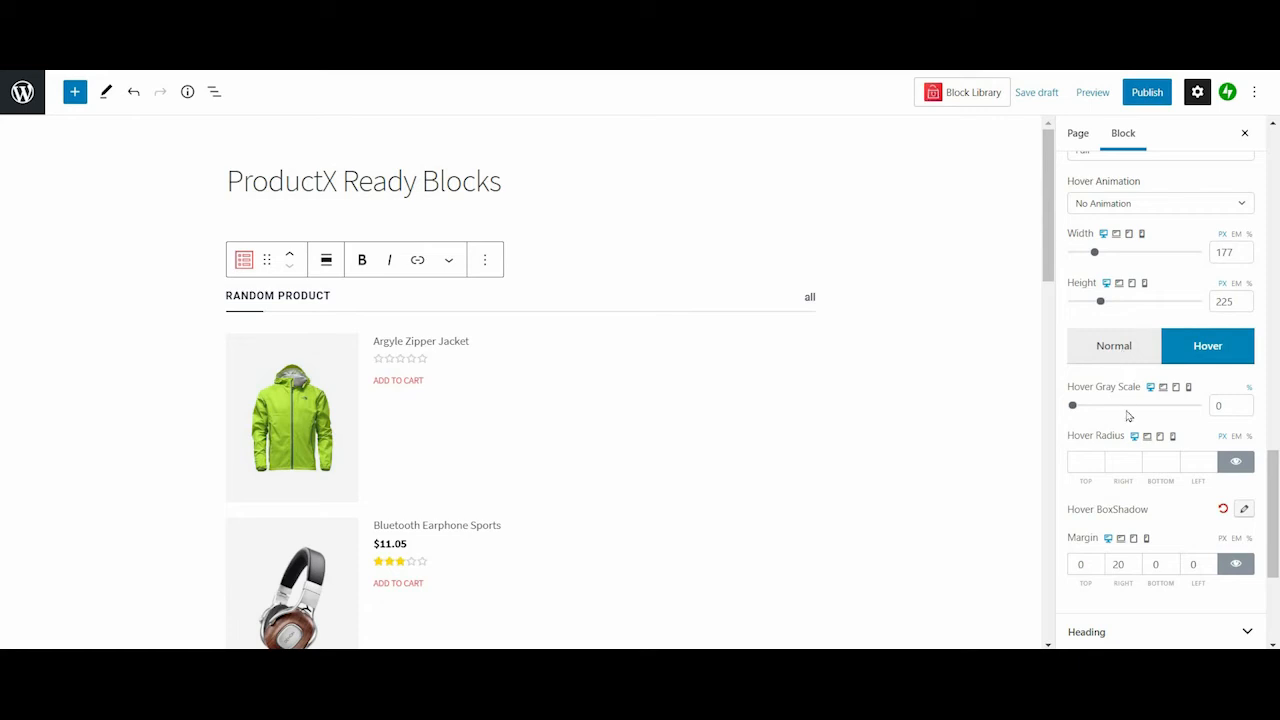
click(1113, 345)
scroll(1134, 418, down, 5)
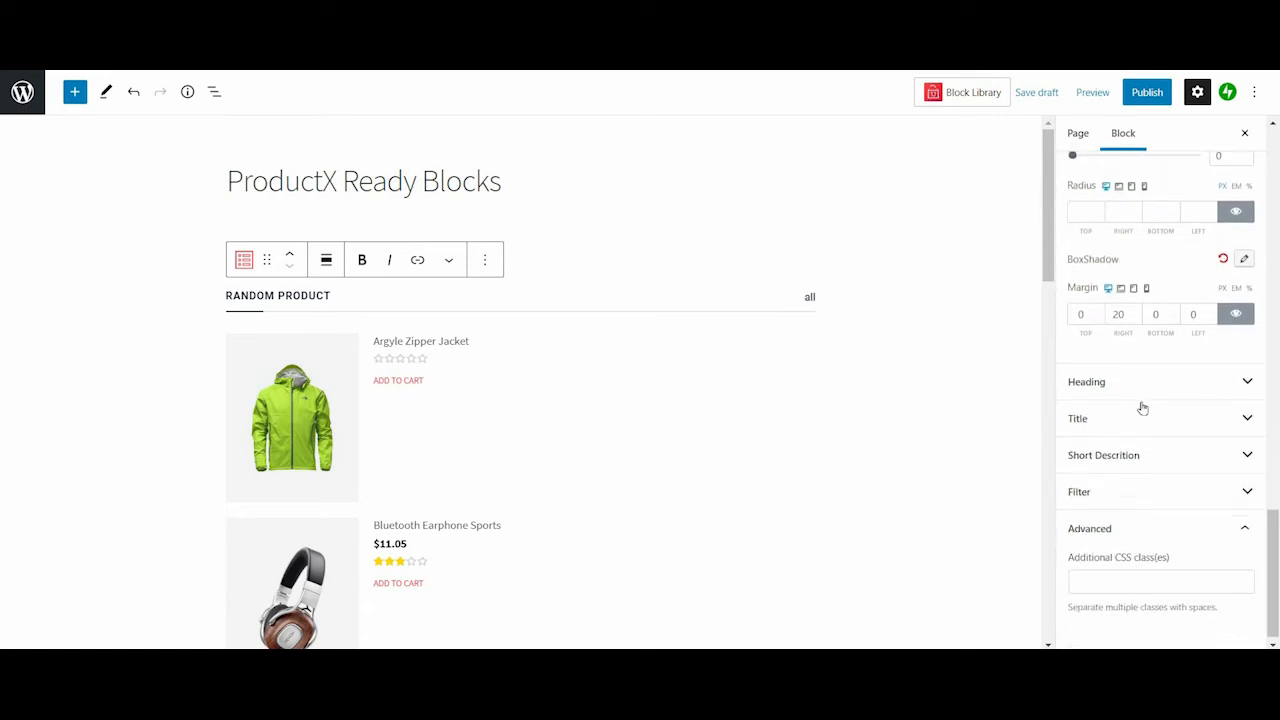
Try the center and right alignments for the Random Product heading
click(1193, 362)
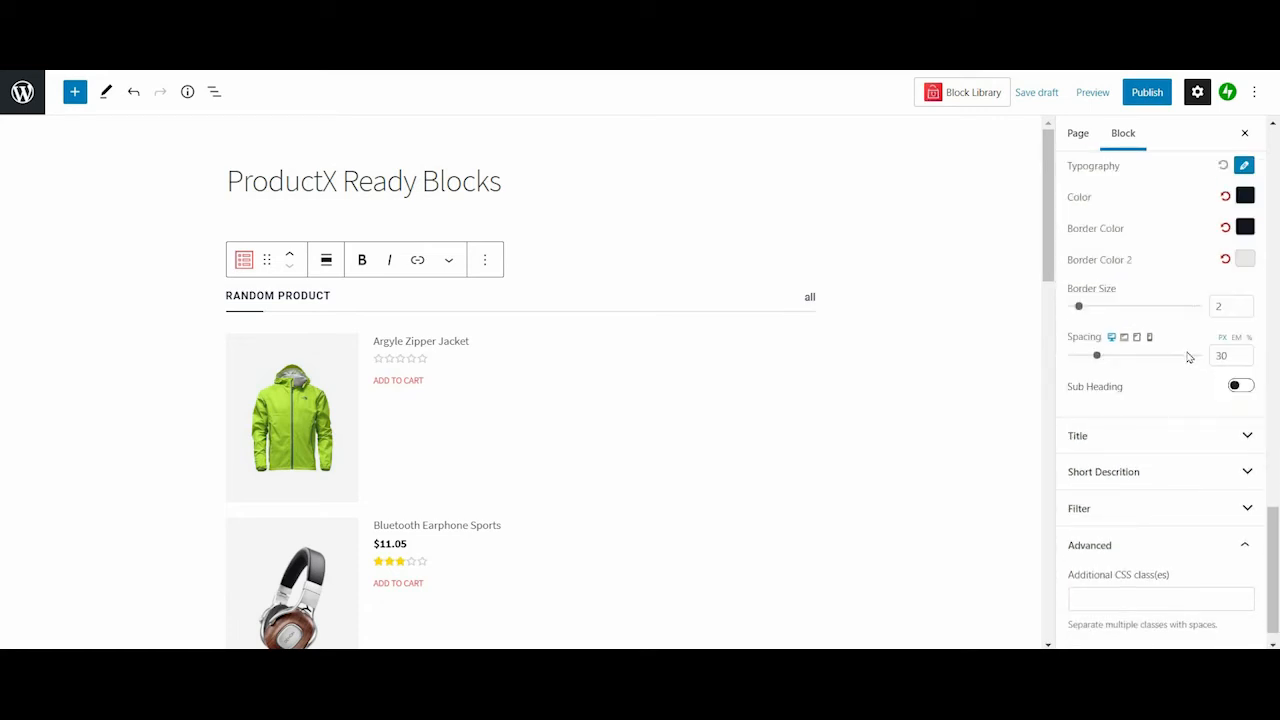
scroll(1188, 357, up, 7)
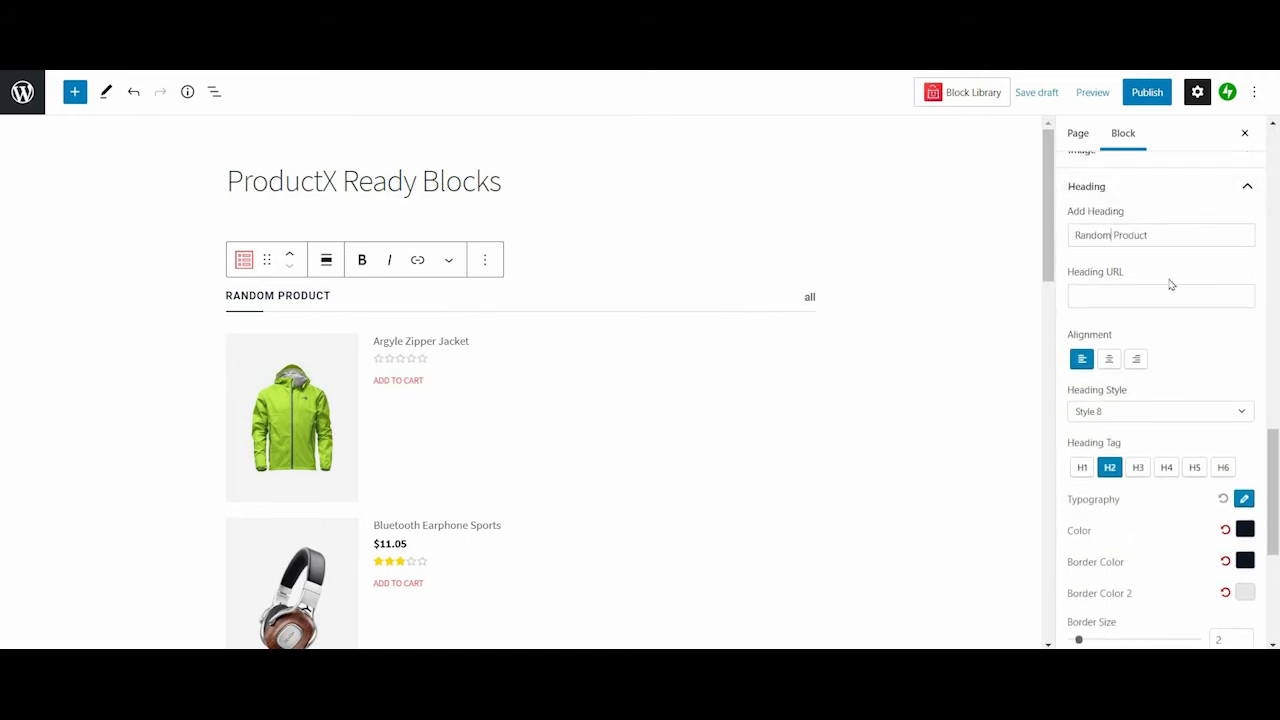
click(1109, 361)
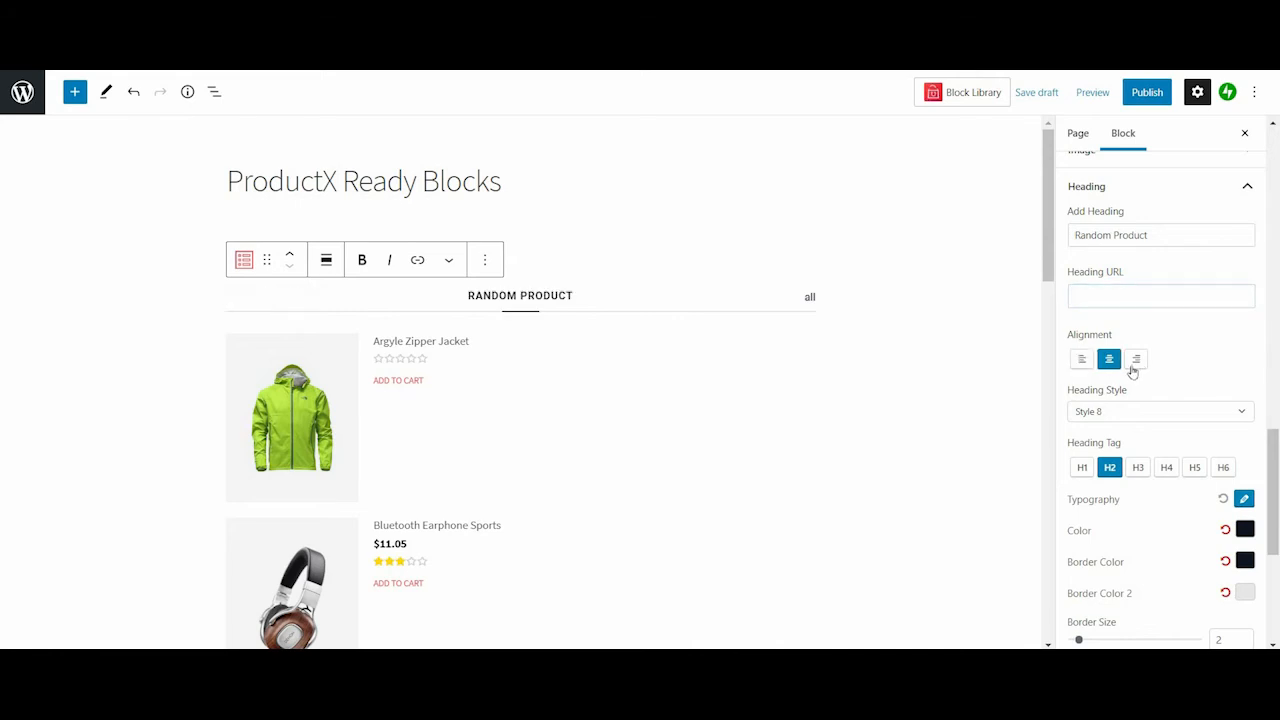
click(1135, 362)
Look through all the available Heading Style designs and the Heading Tag choices for the block heading
click(1127, 416)
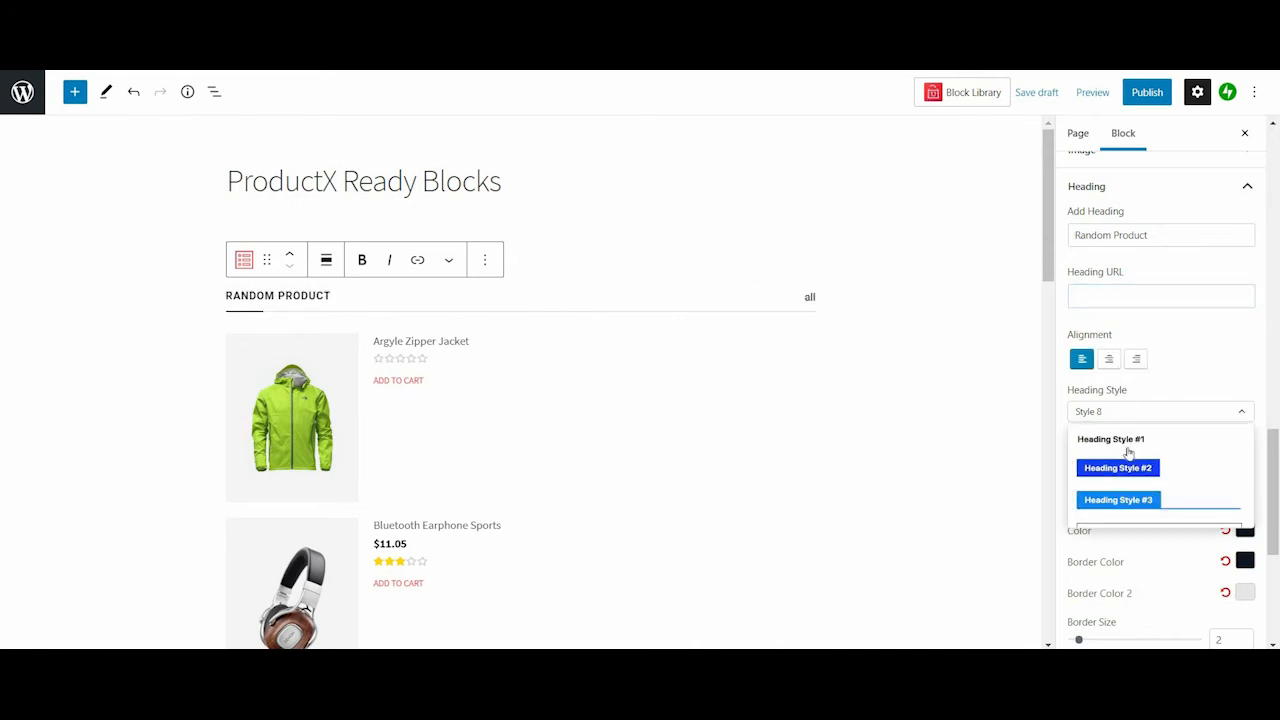
scroll(1130, 440, down, 2)
scroll(1130, 445, down, 3)
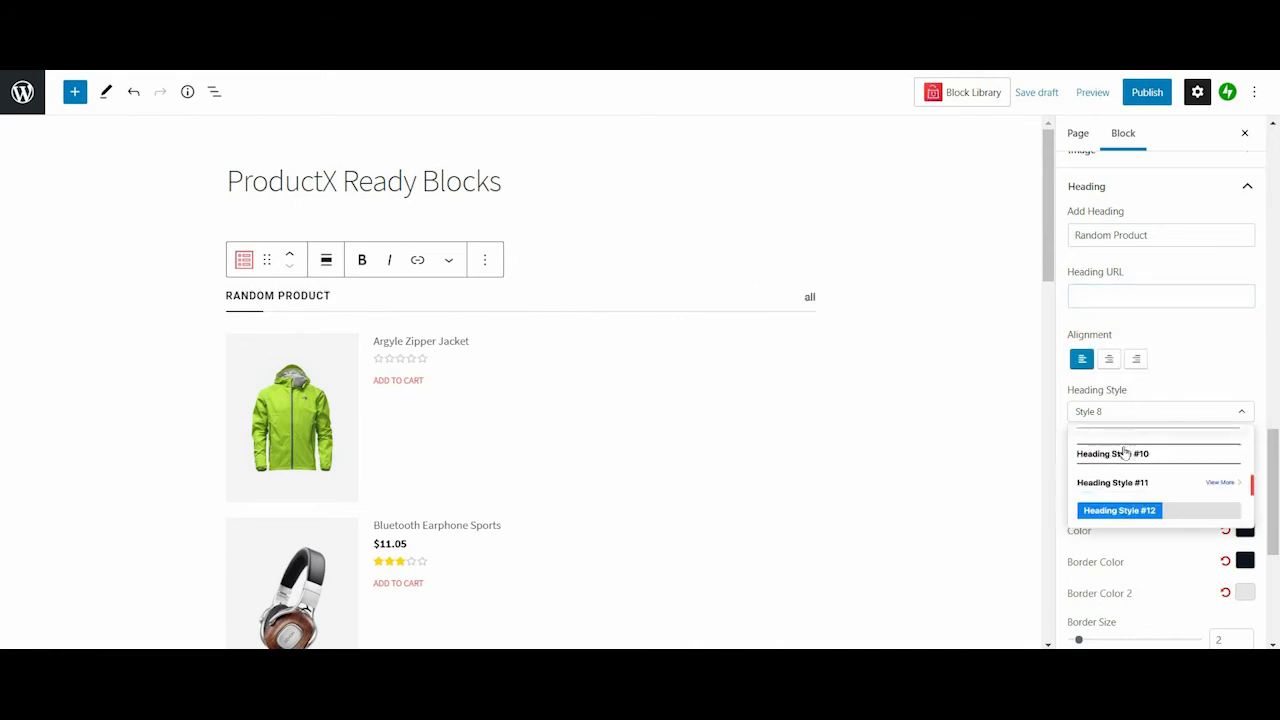
scroll(1130, 463, down, 4)
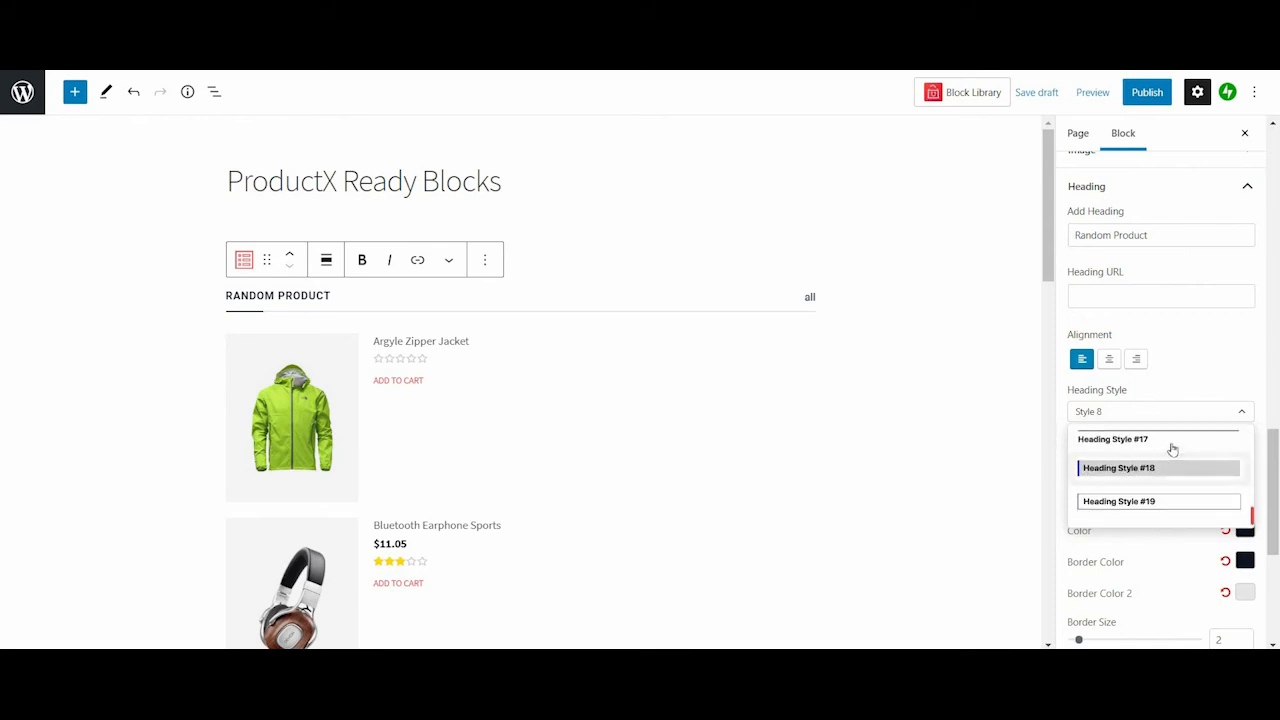
scroll(1232, 269, down, 2)
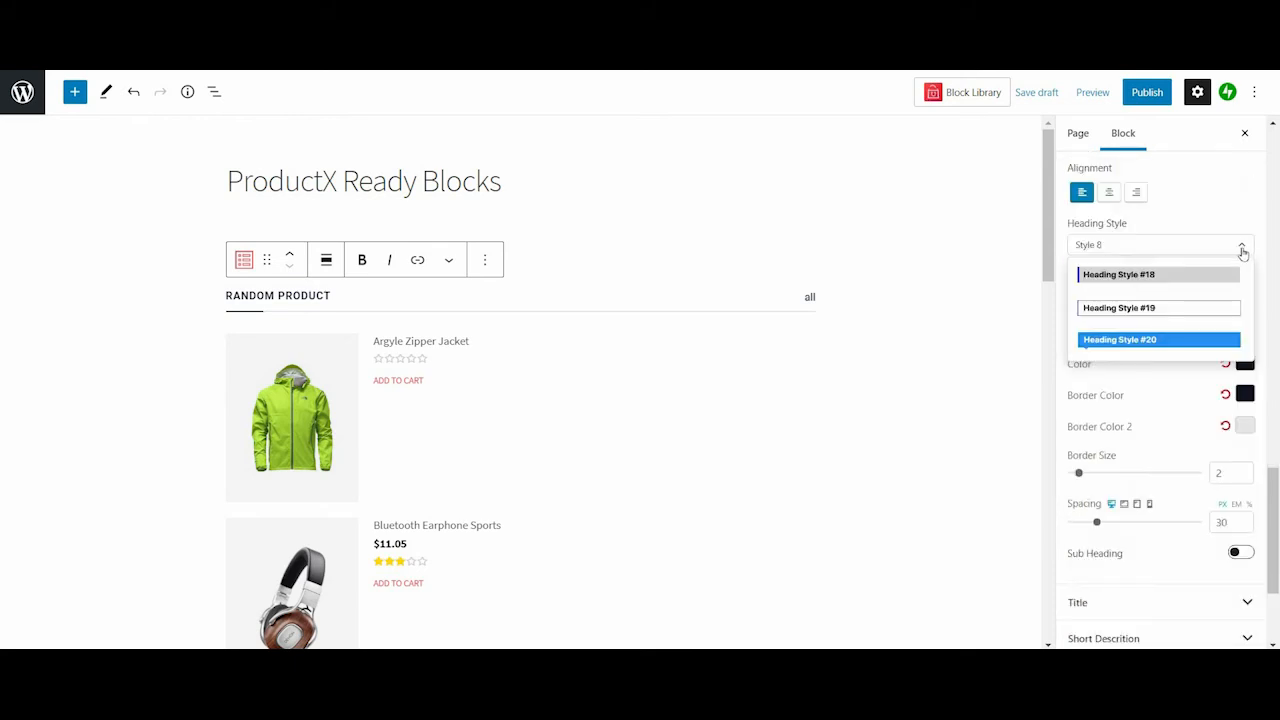
click(1142, 310)
click(1214, 304)
click(1198, 304)
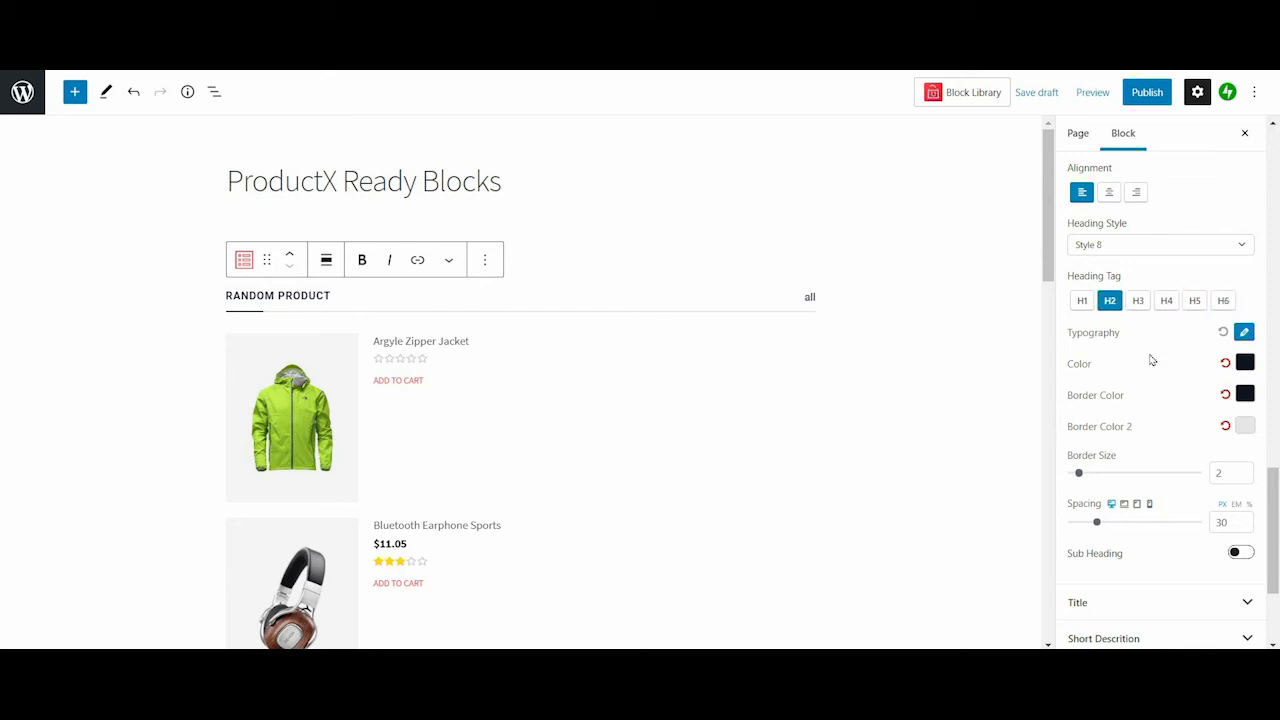
Set the heading's Border Size to 3 and its Spacing to 25 px
scroll(1083, 393, down, 1)
drag(1096, 395, 1090, 395)
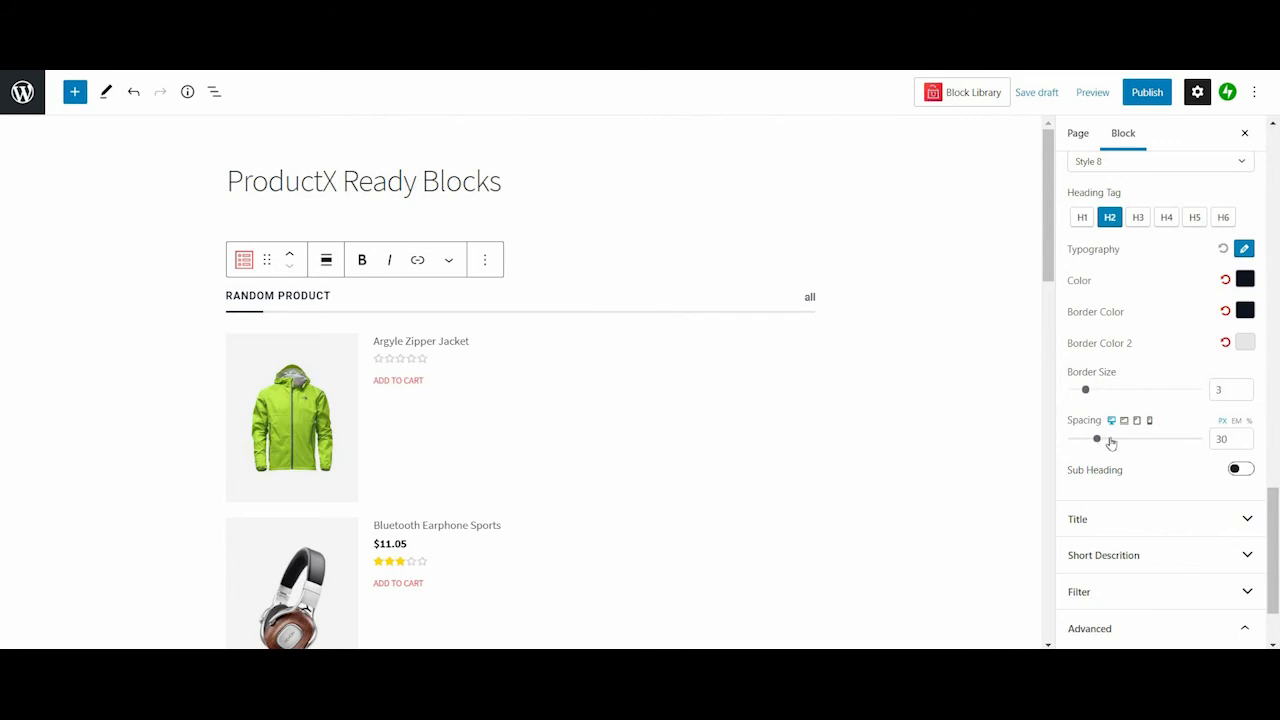
drag(1096, 440, 1091, 440)
Try enabling the Sub Heading beneath the block heading, including its text and styling options
scroll(1240, 395, down, 1)
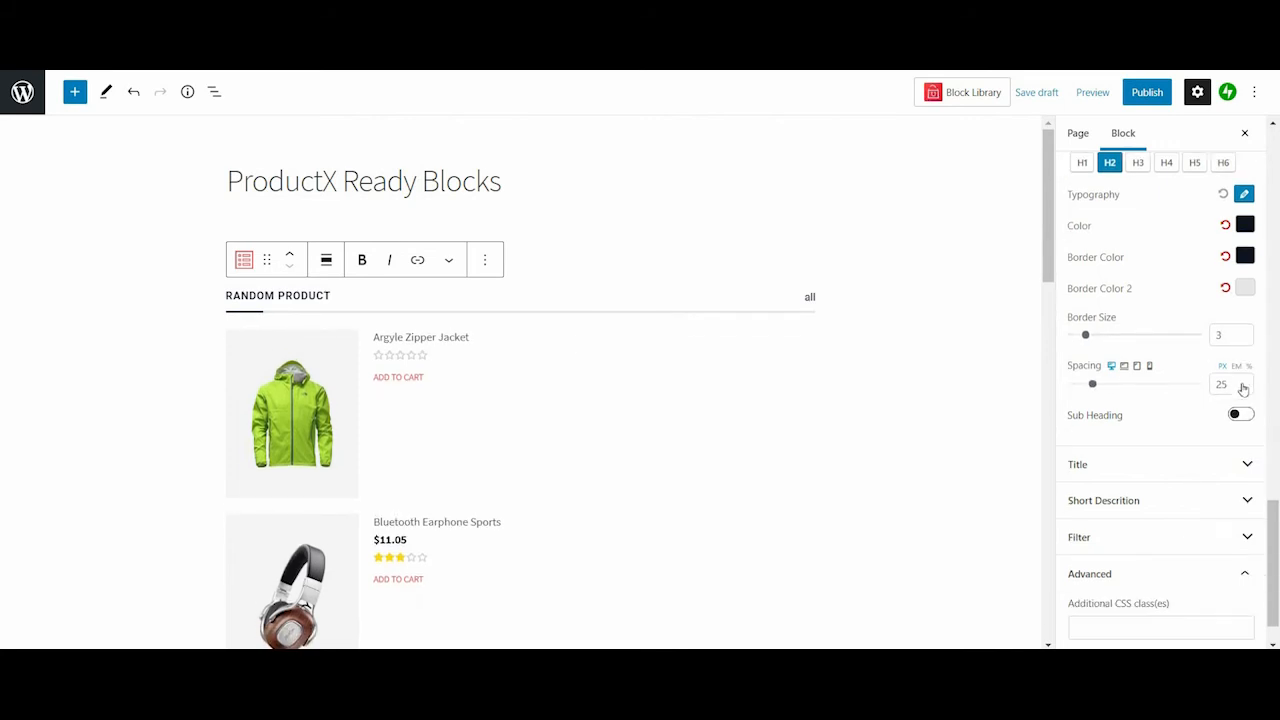
scroll(1243, 388, down, 1)
click(1241, 386)
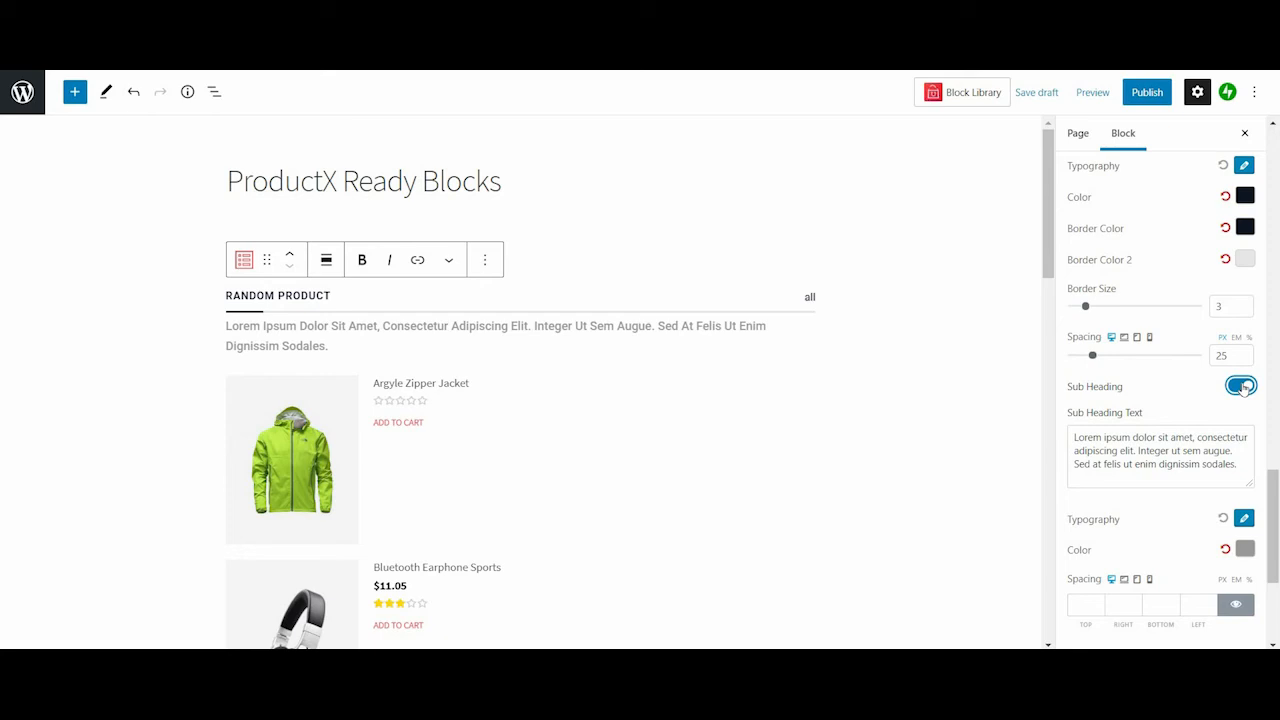
click(1241, 386)
Examine the product Title's tag, color, hover color, typography and padding options
scroll(1192, 402, down, 1)
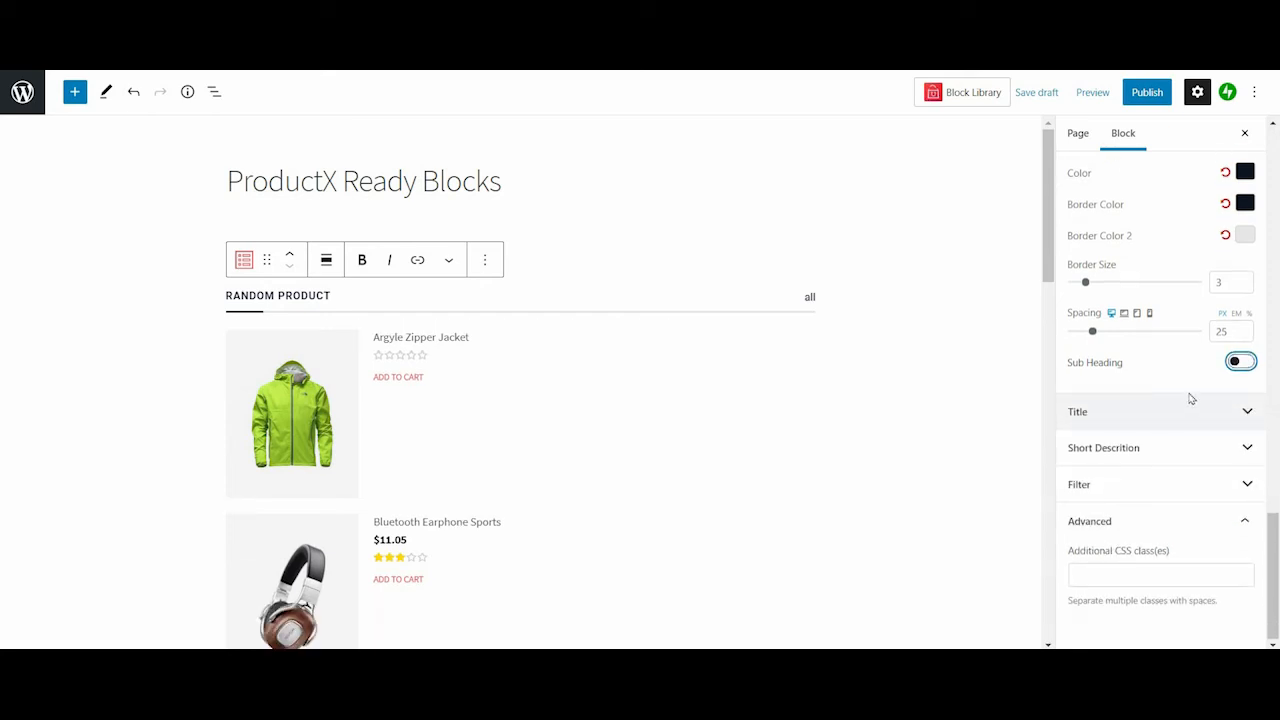
click(1191, 401)
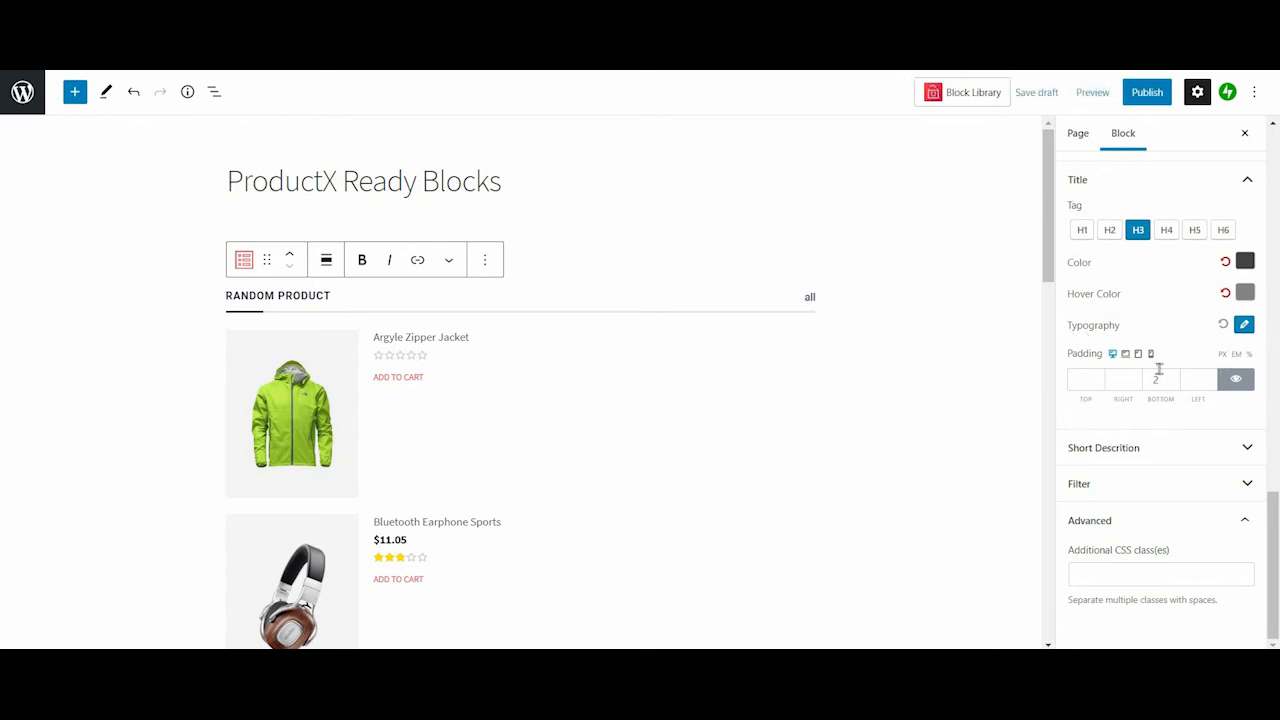
click(1248, 196)
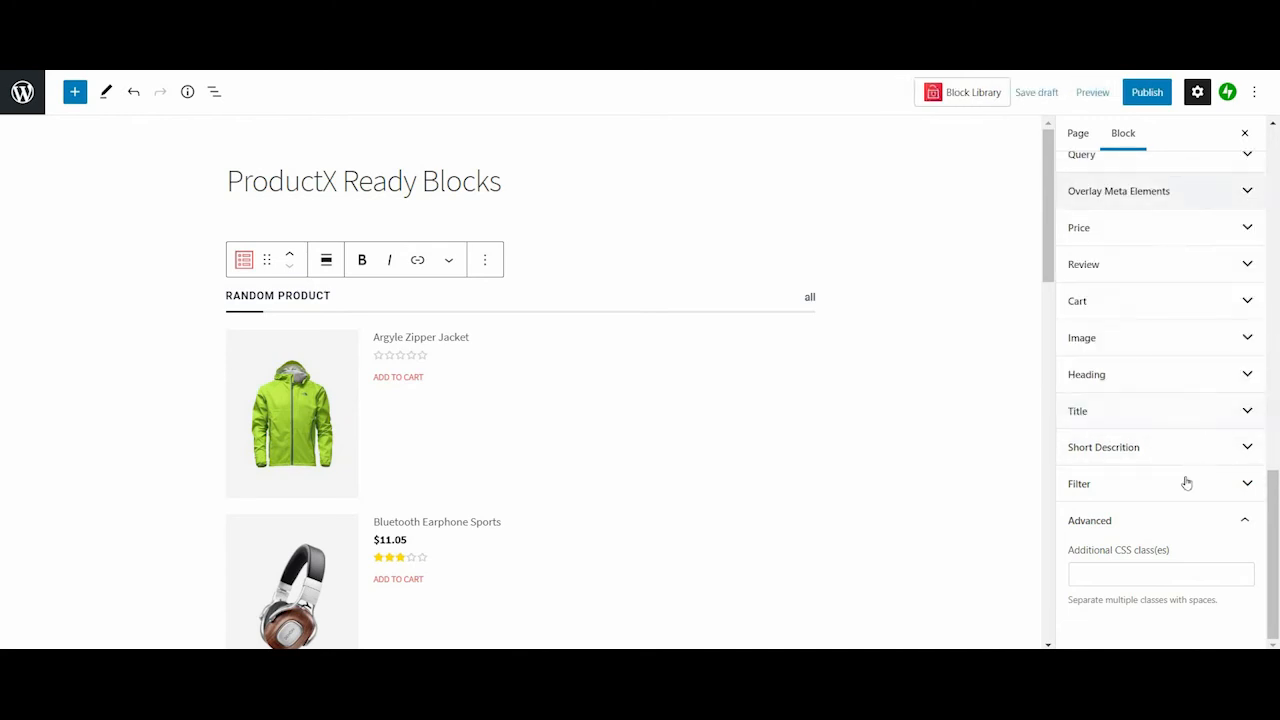
Try higher and lower Short Description Limit values, returning the limit to 7
click(1210, 449)
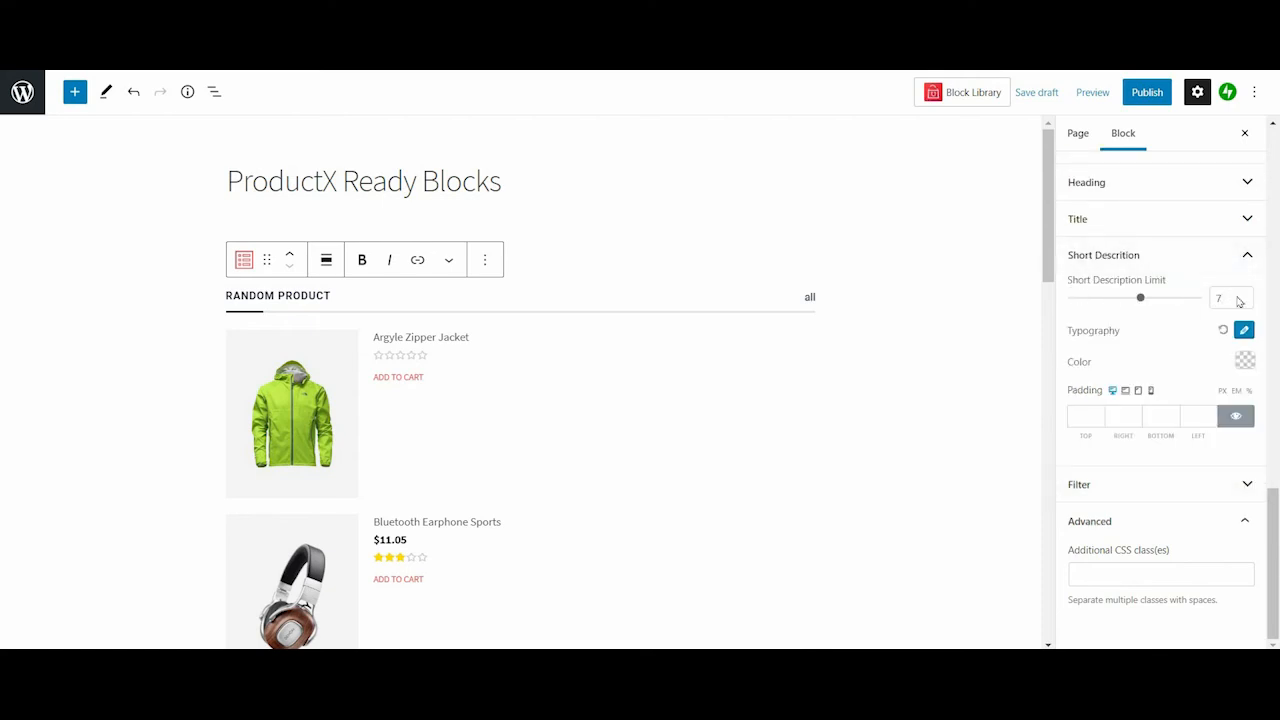
click(1242, 295)
click(1242, 295)
click(1242, 295)
click(1242, 303)
click(1242, 303)
click(1242, 303)
click(1242, 303)
click(1242, 303)
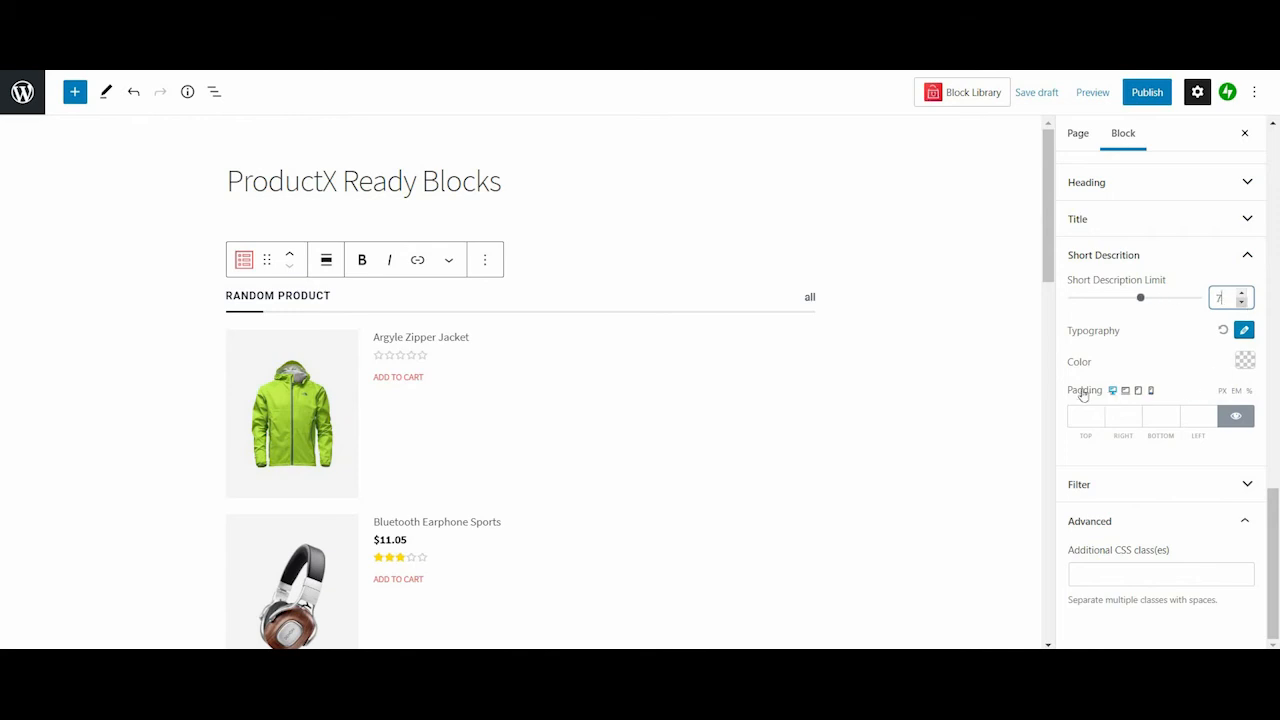
Set the block's product filter to the Category type with the Clothing category, and check the filtered product list
click(1181, 486)
scroll(1100, 265, down, 2)
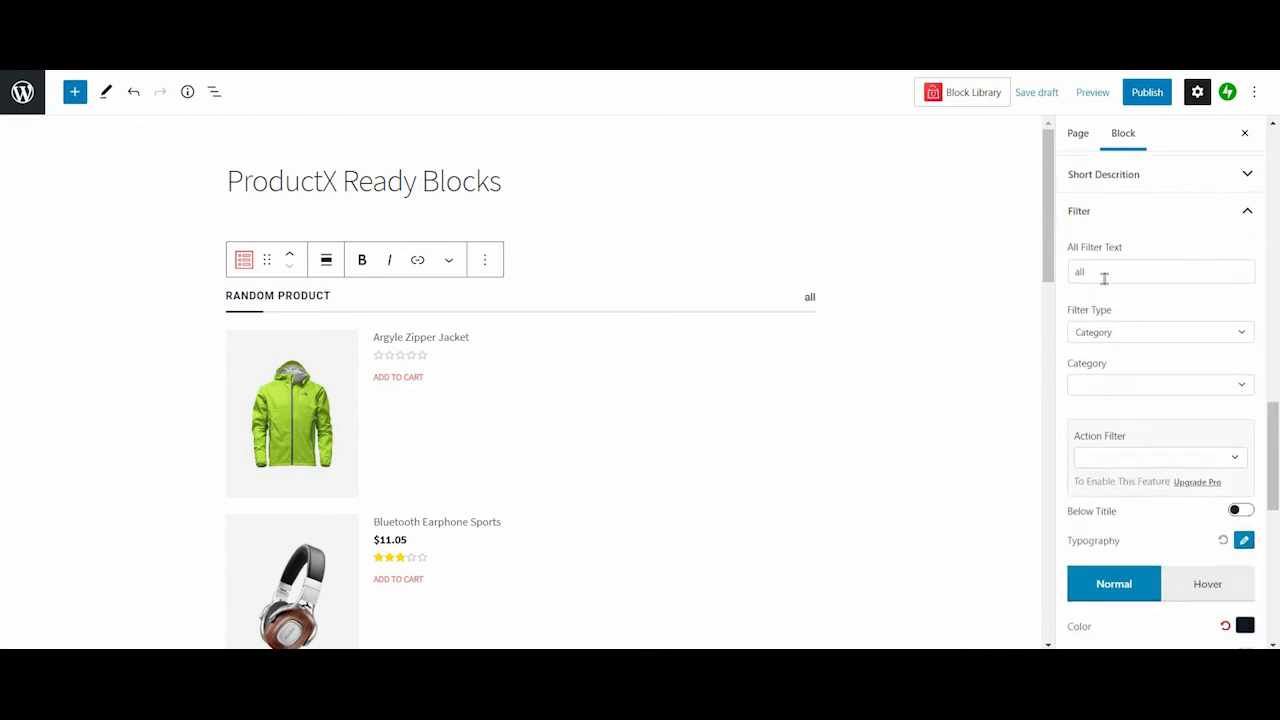
click(1118, 357)
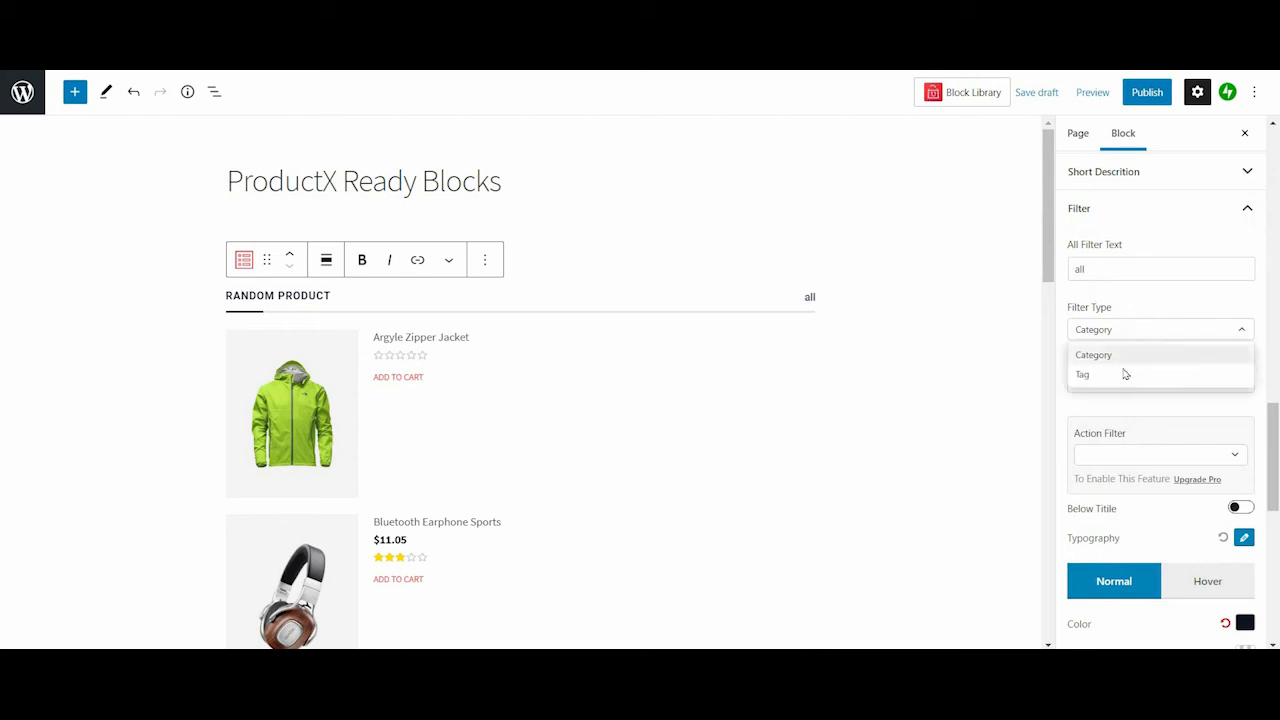
click(1125, 345)
click(1117, 390)
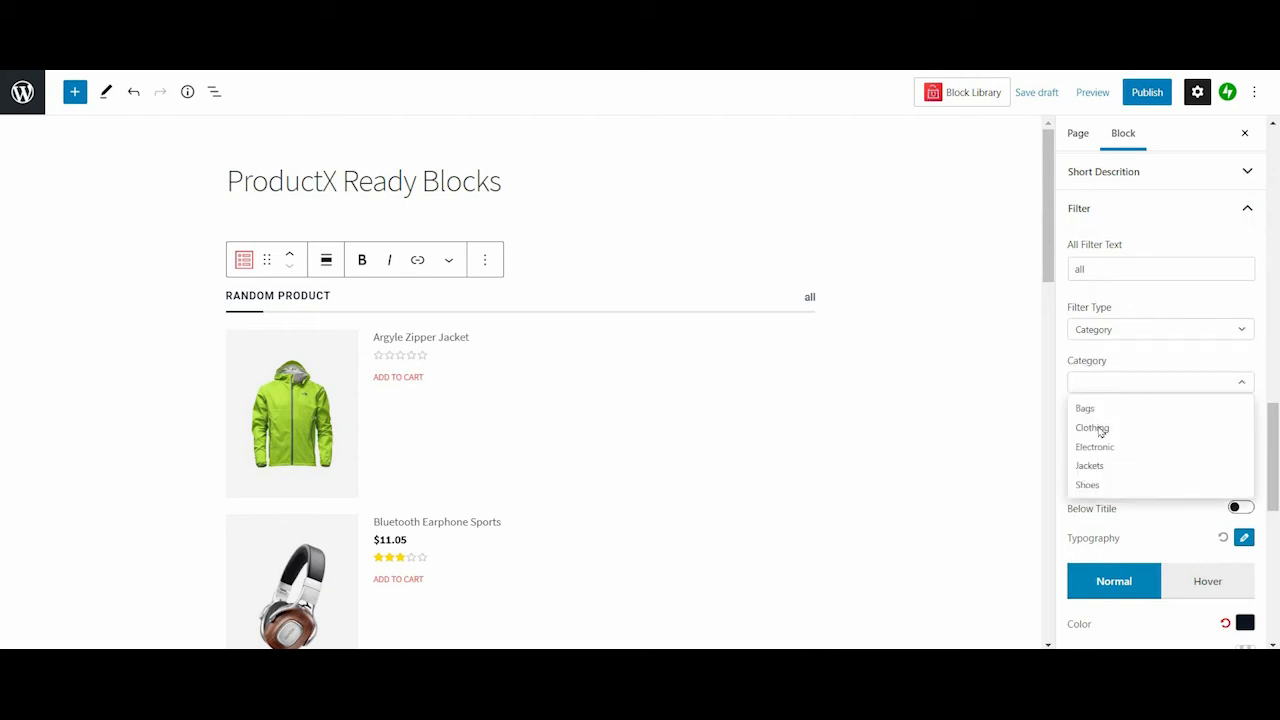
click(1095, 428)
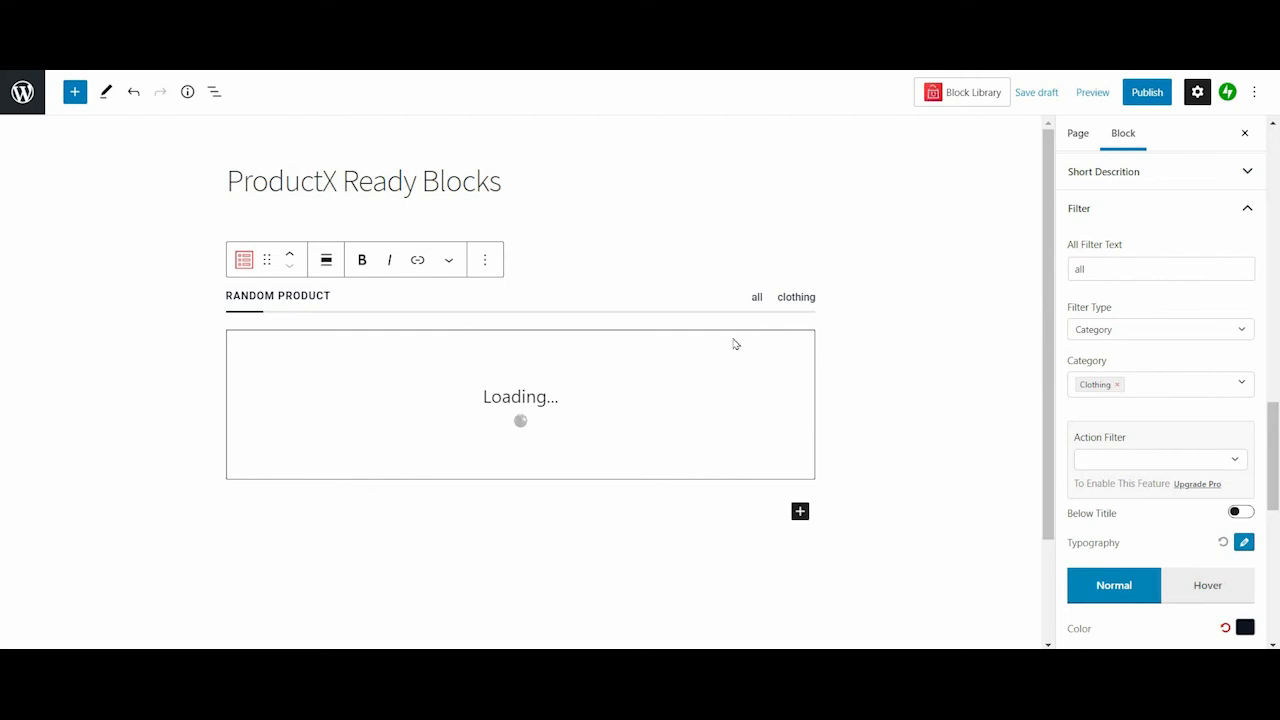
scroll(666, 337, down, 3)
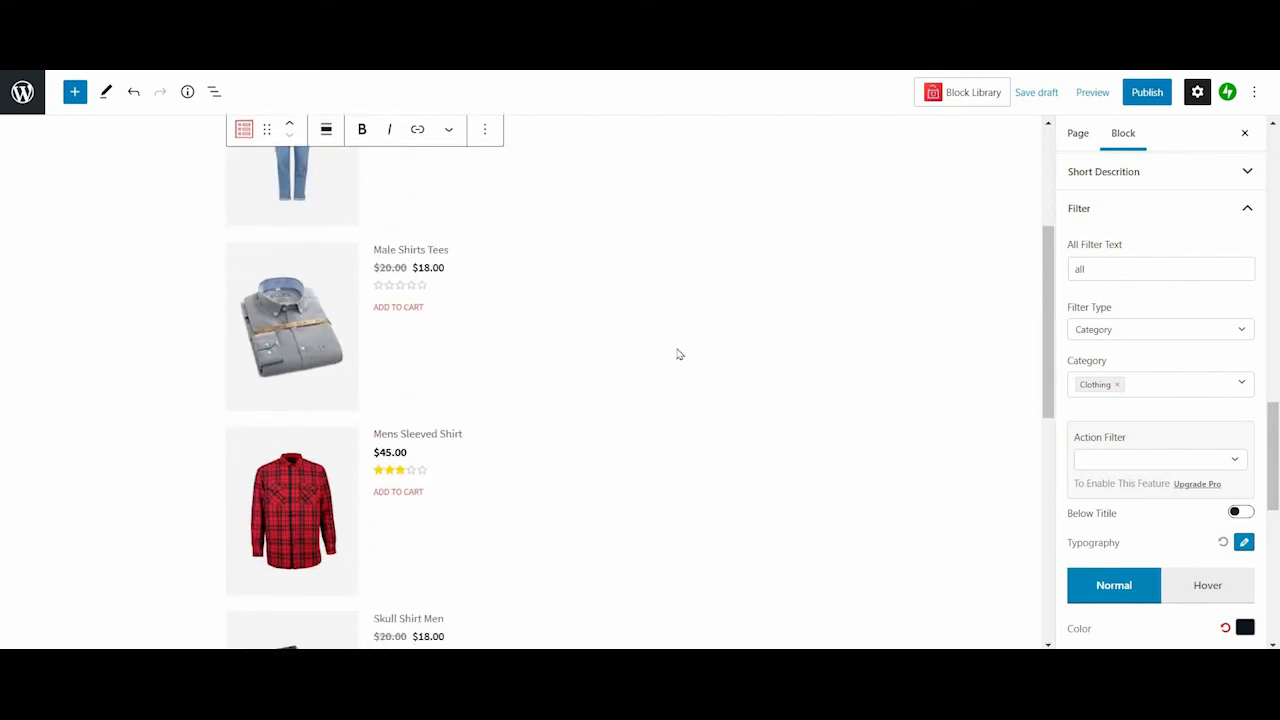
scroll(680, 355, down, 3)
Examine the Action Filter choices in the product filter settings without selecting one
click(1181, 460)
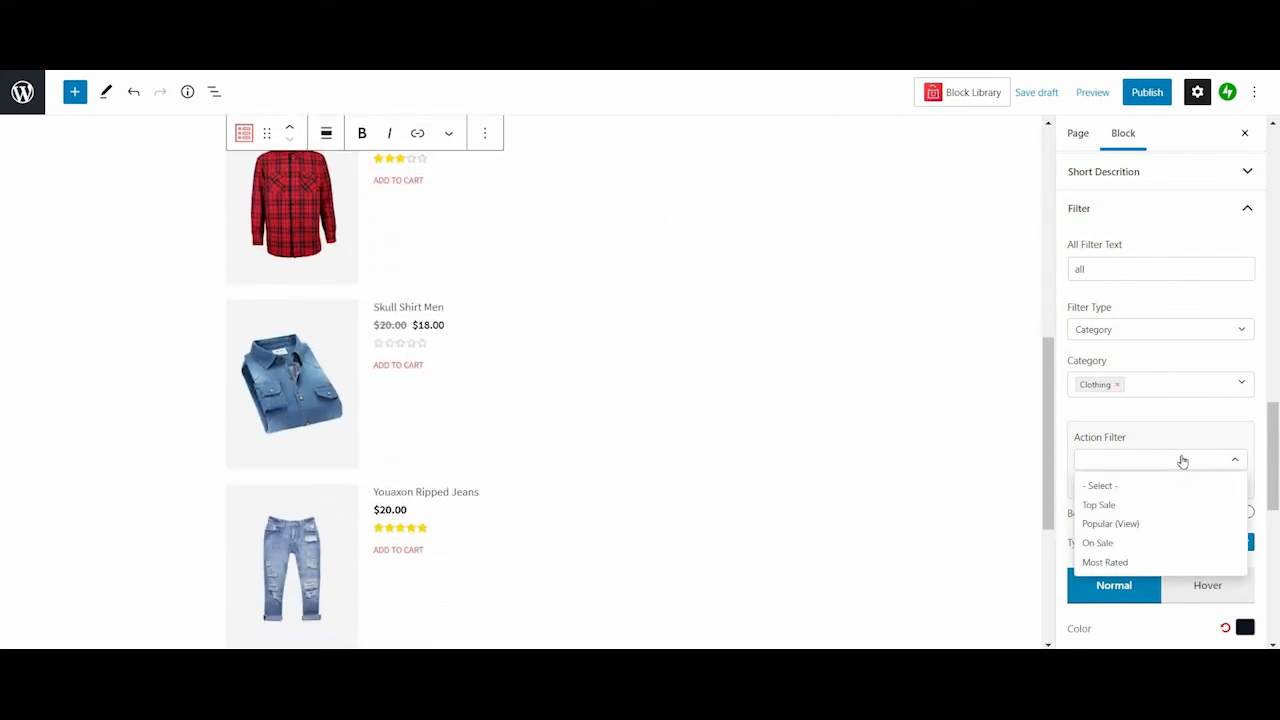
click(1115, 464)
click(1115, 464)
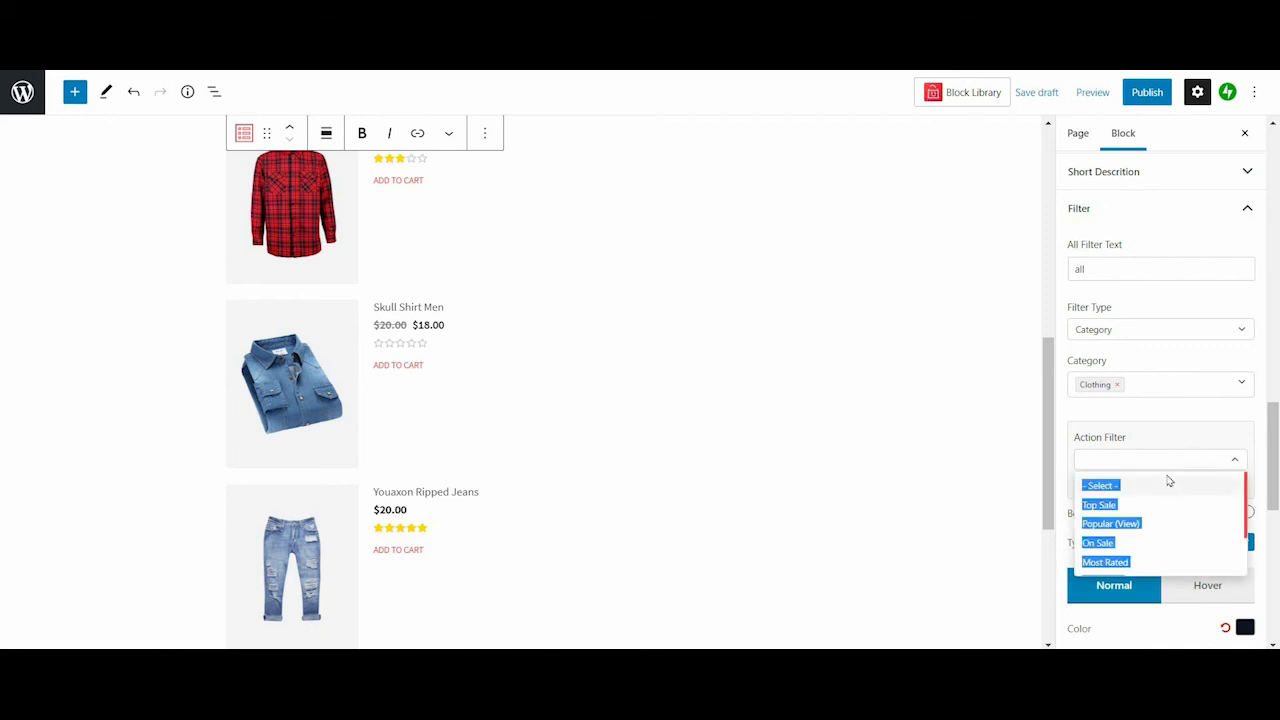
click(1115, 464)
click(1112, 463)
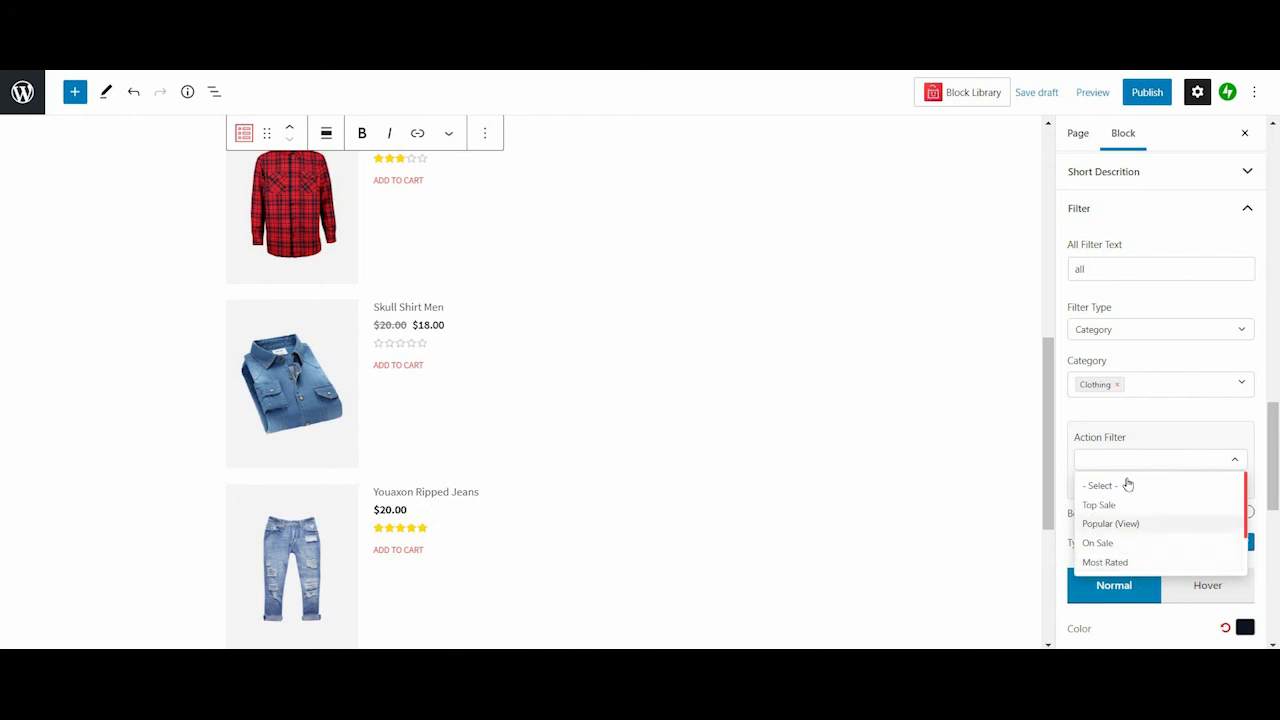
click(1183, 522)
Try enabling the filter's Below Titile option, check the product list, and turn the option off again
scroll(1232, 390, down, 3)
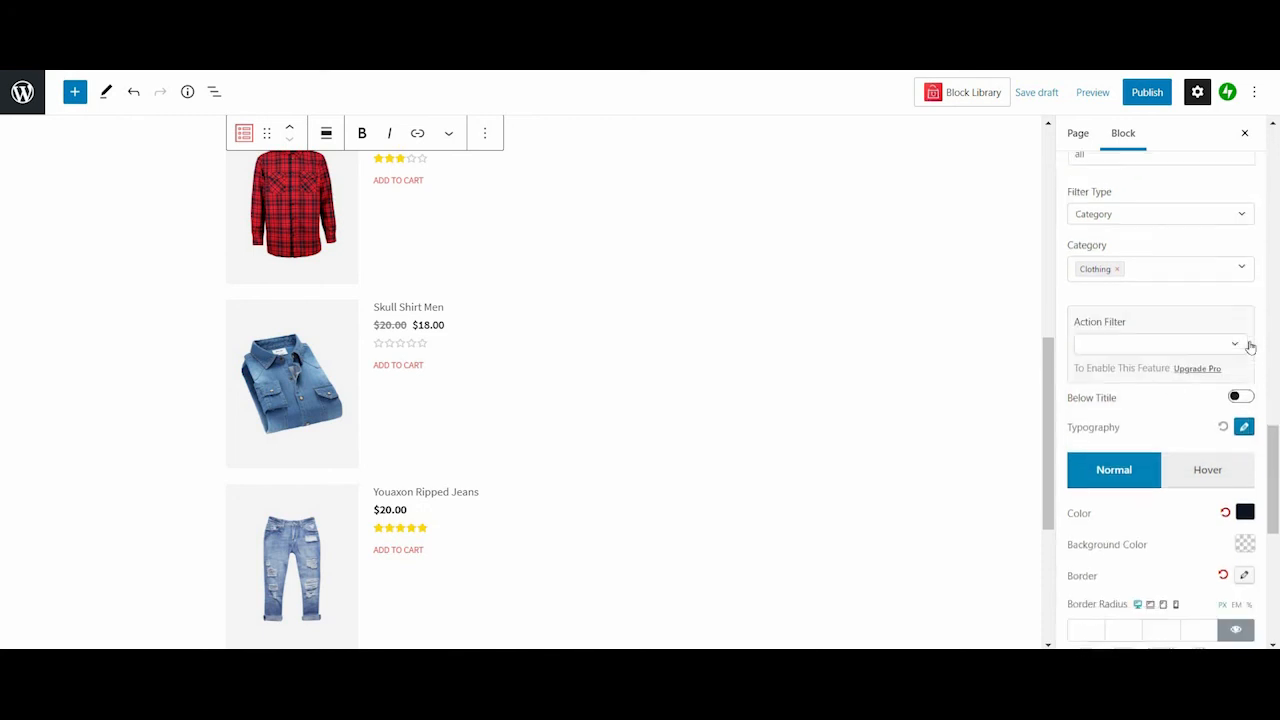
click(1242, 346)
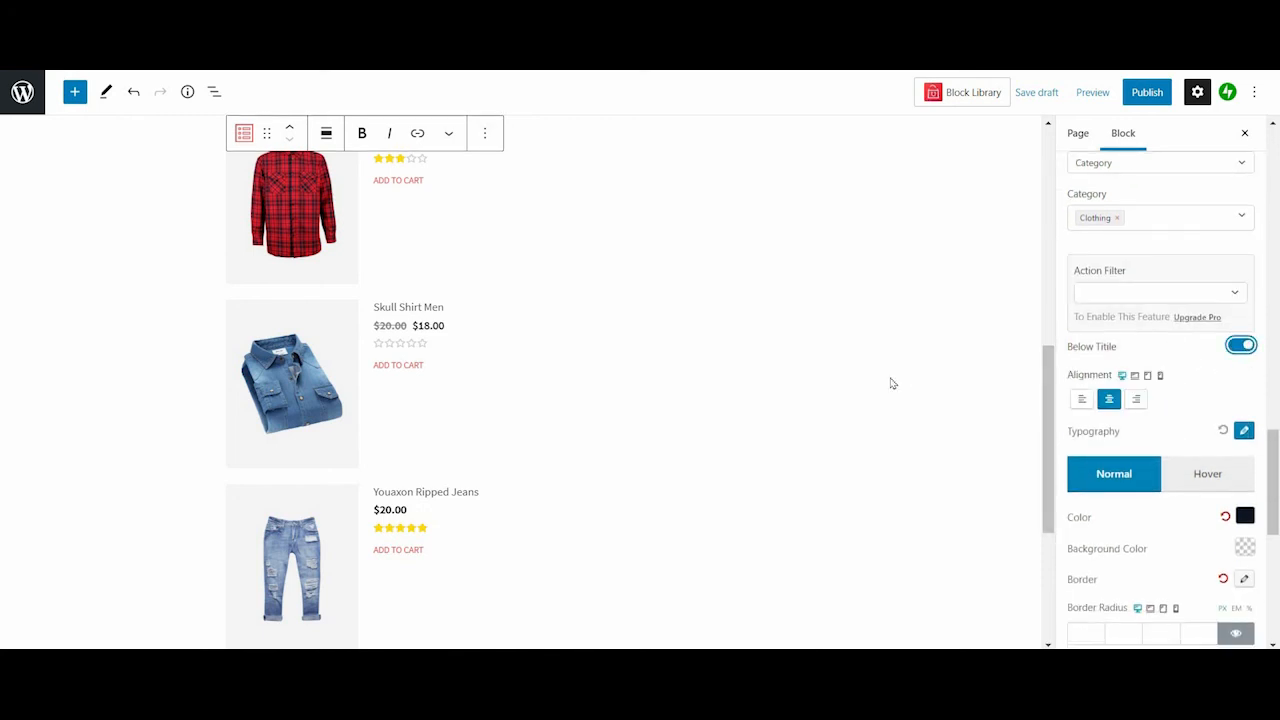
scroll(892, 383, up, 3)
scroll(892, 383, down, 3)
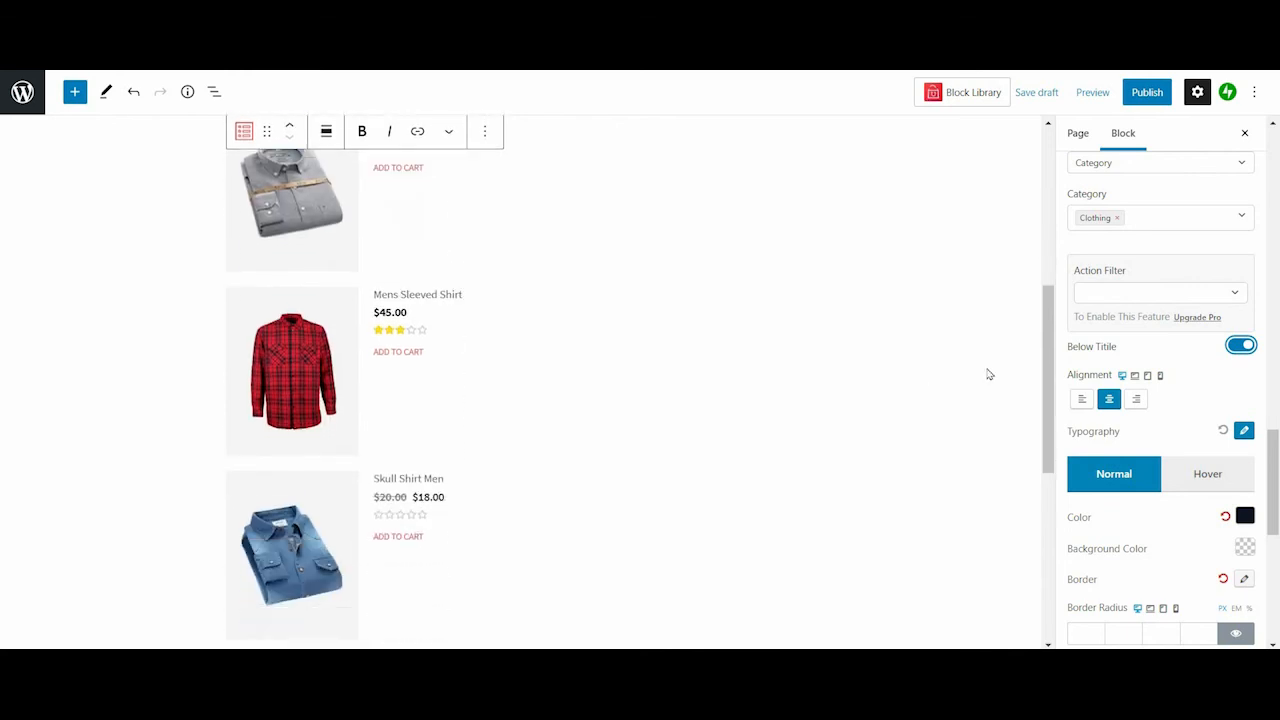
click(1240, 346)
Examine the filter's color, background, border, margin, padding and dropdown styling options
click(1215, 412)
right_click(1206, 452)
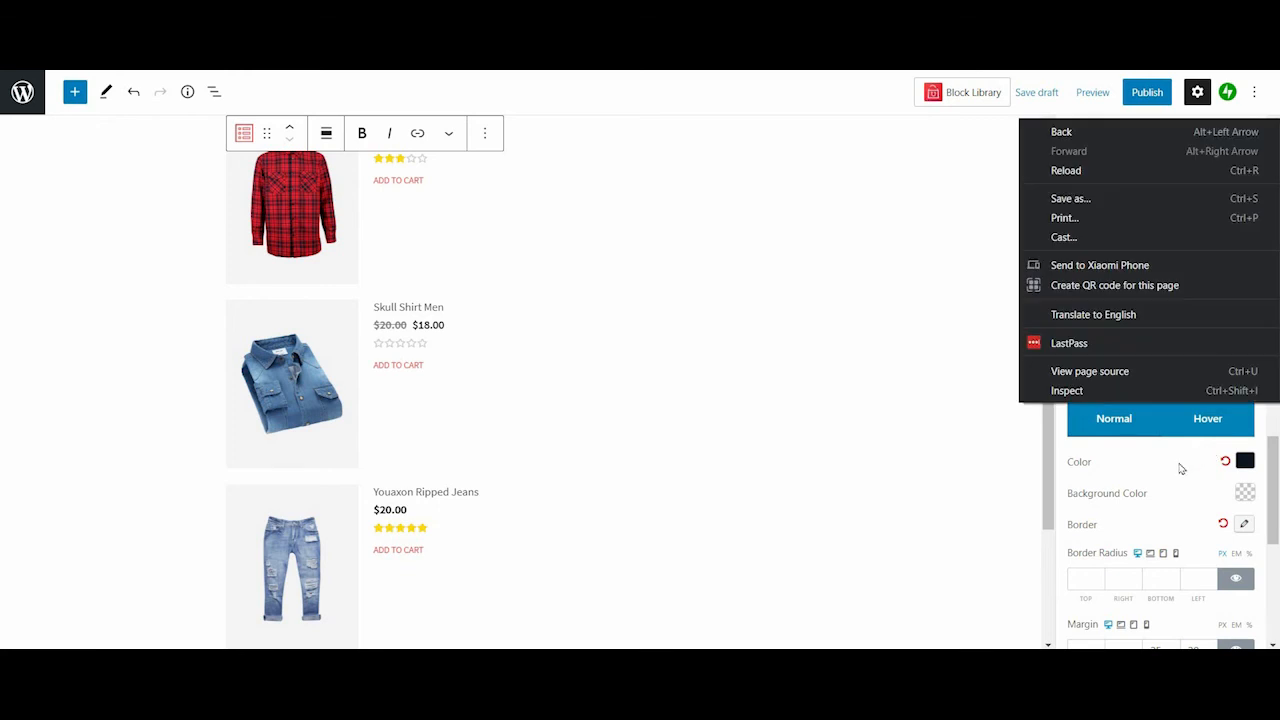
click(1171, 464)
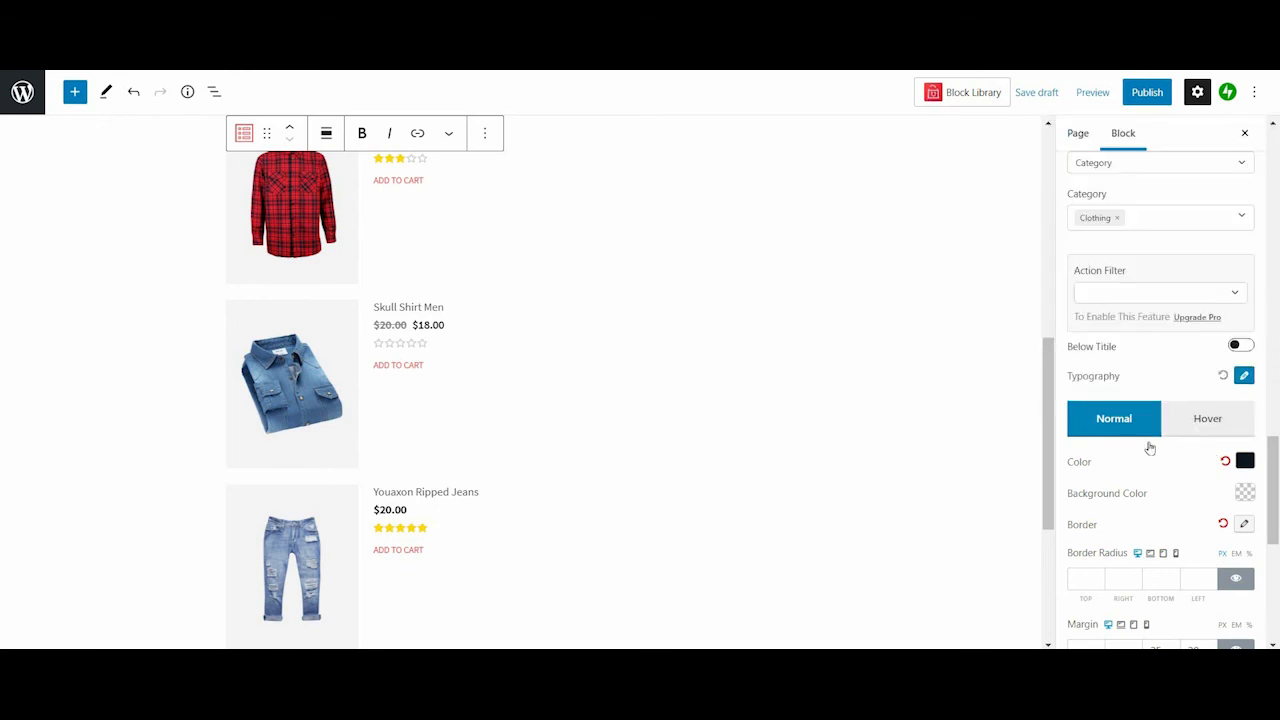
scroll(1158, 440, down, 1)
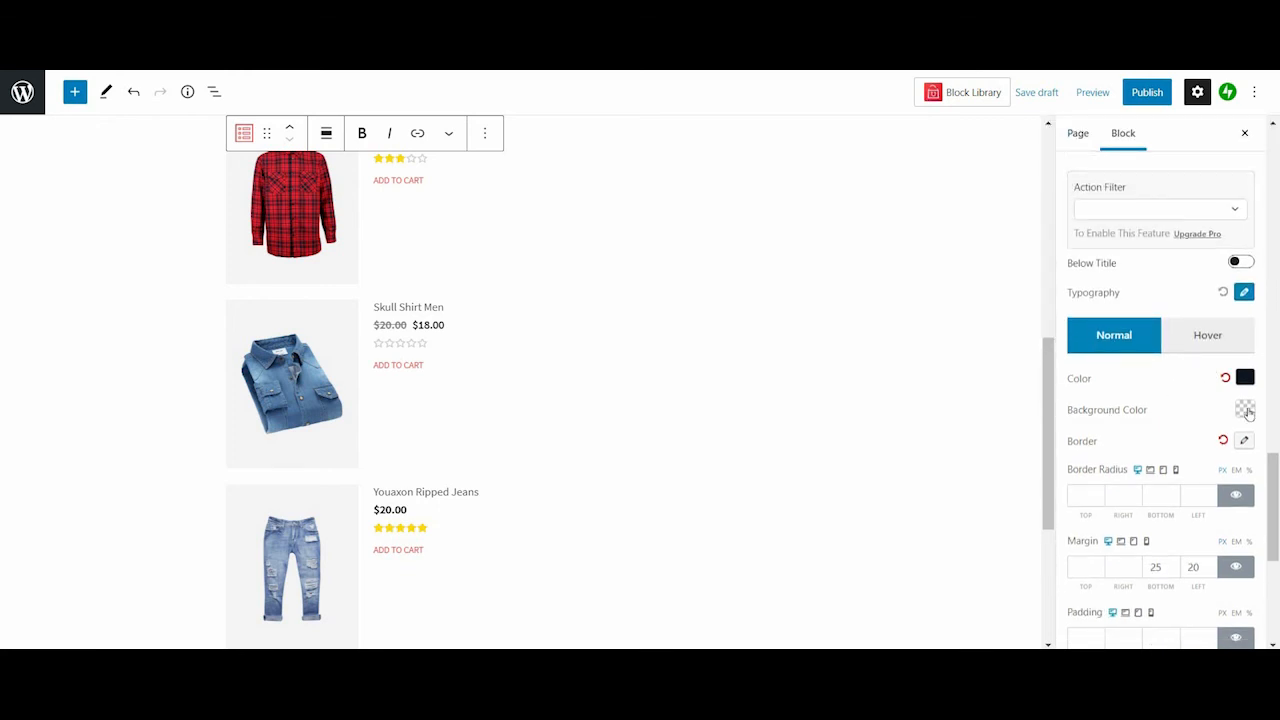
scroll(1240, 424, down, 1)
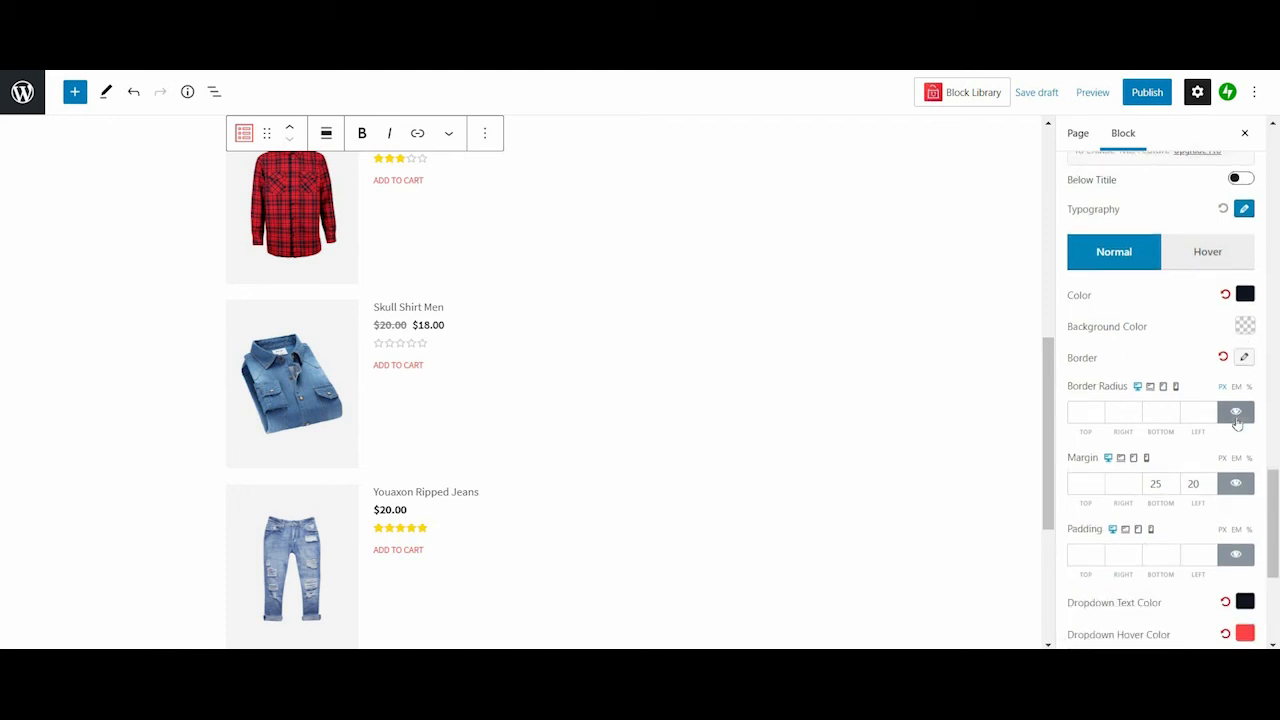
scroll(1228, 428, down, 1)
scroll(1226, 430, down, 3)
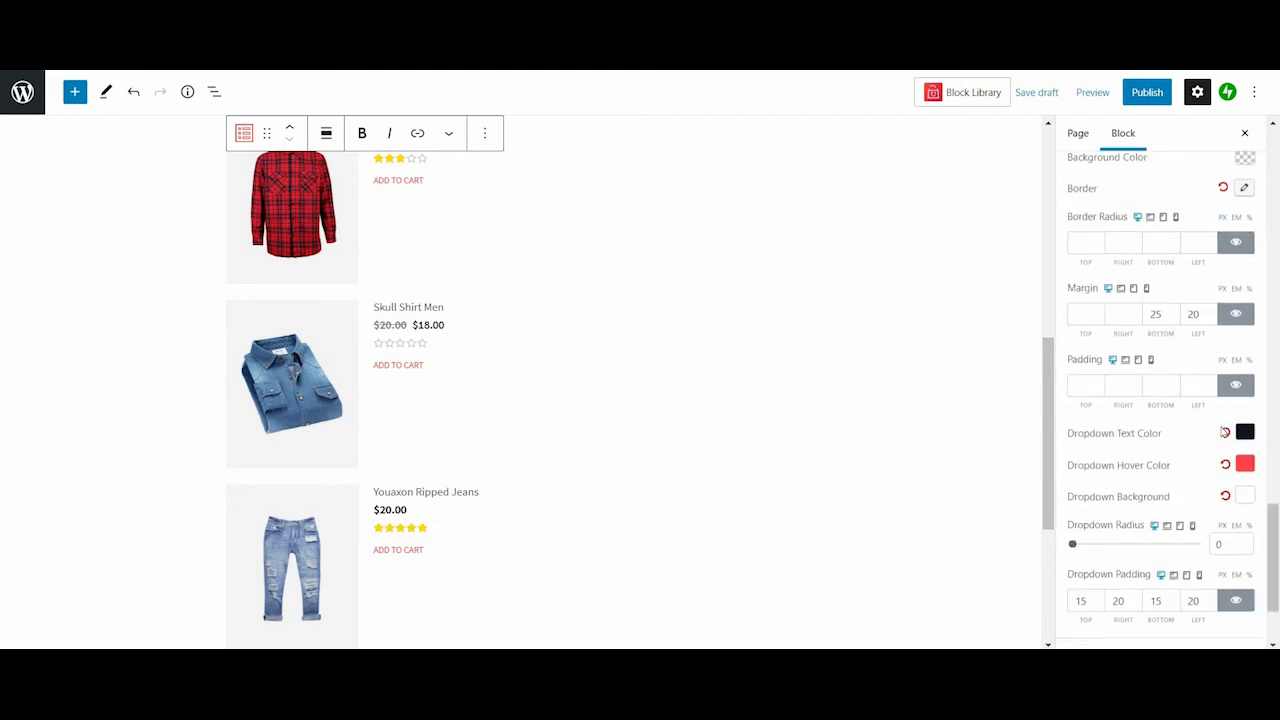
scroll(1222, 432, up, 6)
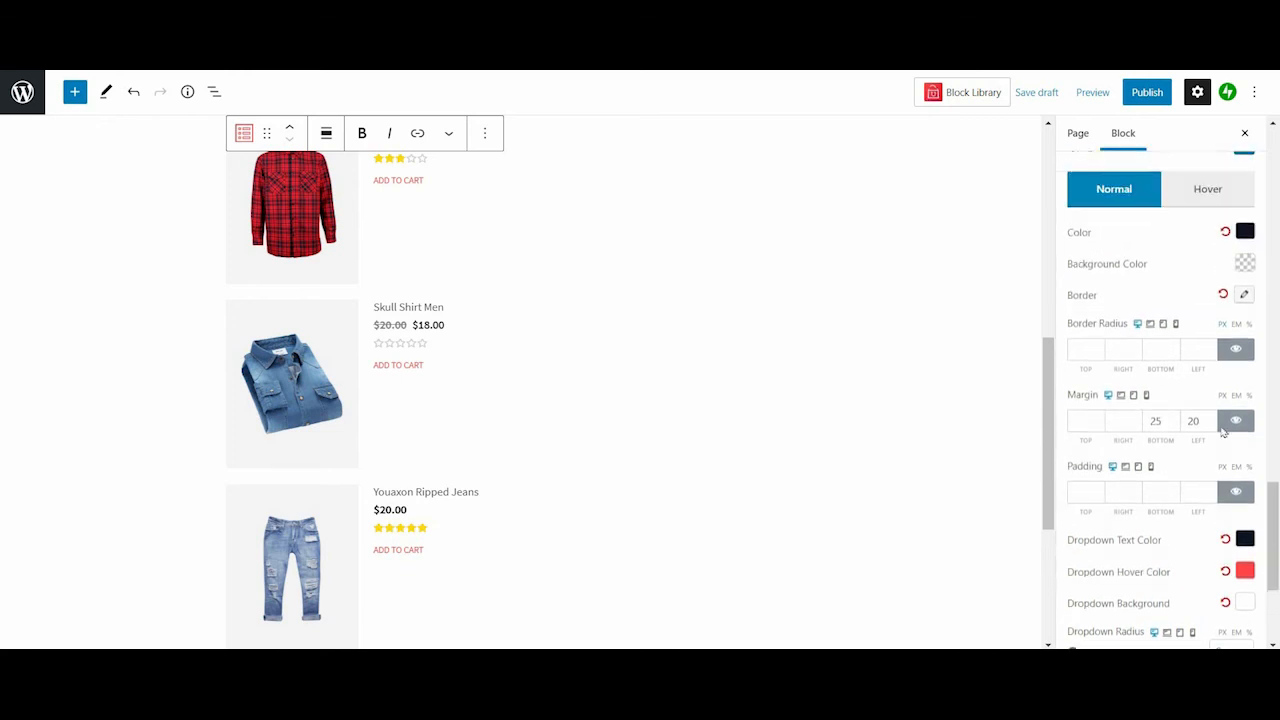
scroll(1232, 390, up, 3)
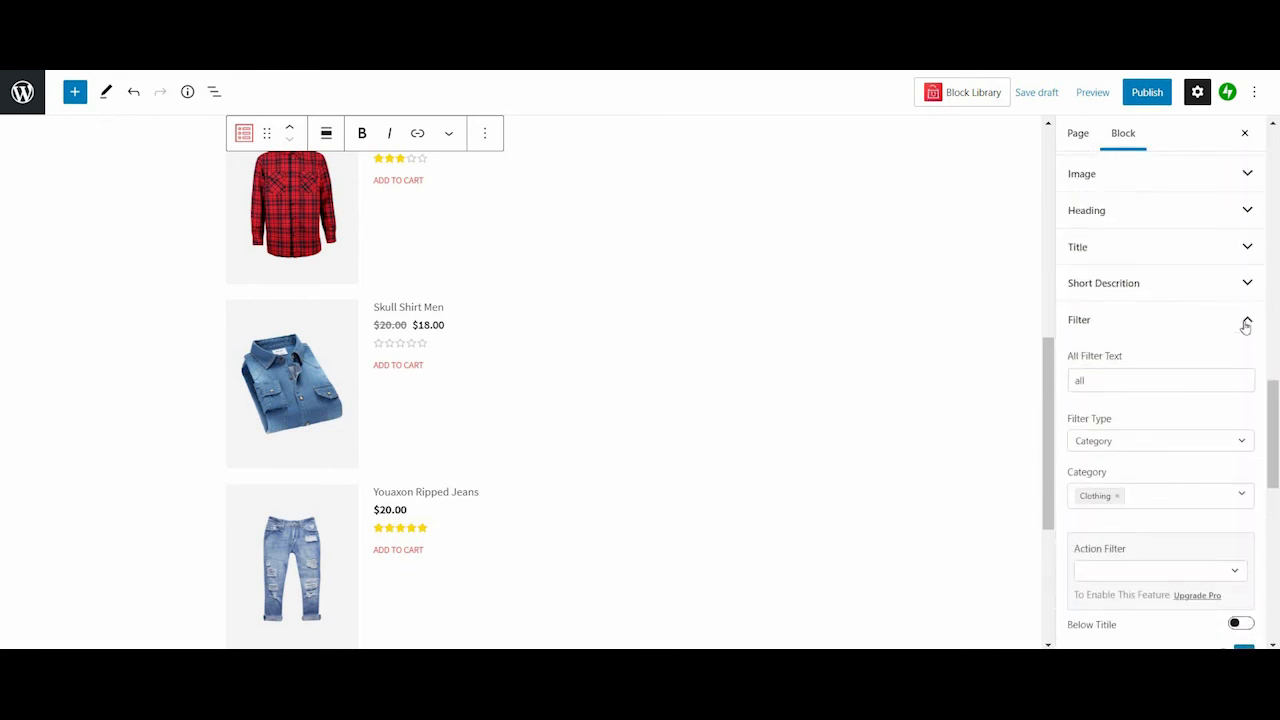
Examine the block's advanced General options, including ID, z-index, margin, padding, background, border, box shadow and border radius
click(1246, 322)
scroll(1258, 420, up, 10)
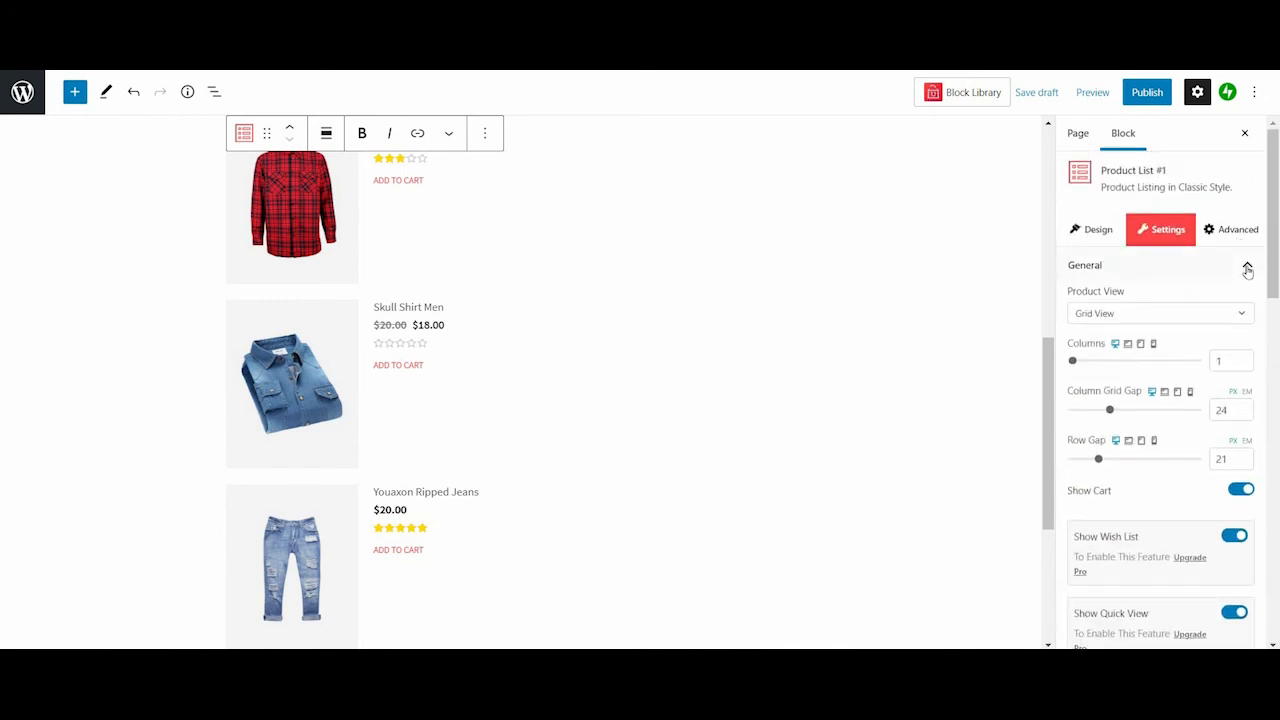
click(1247, 266)
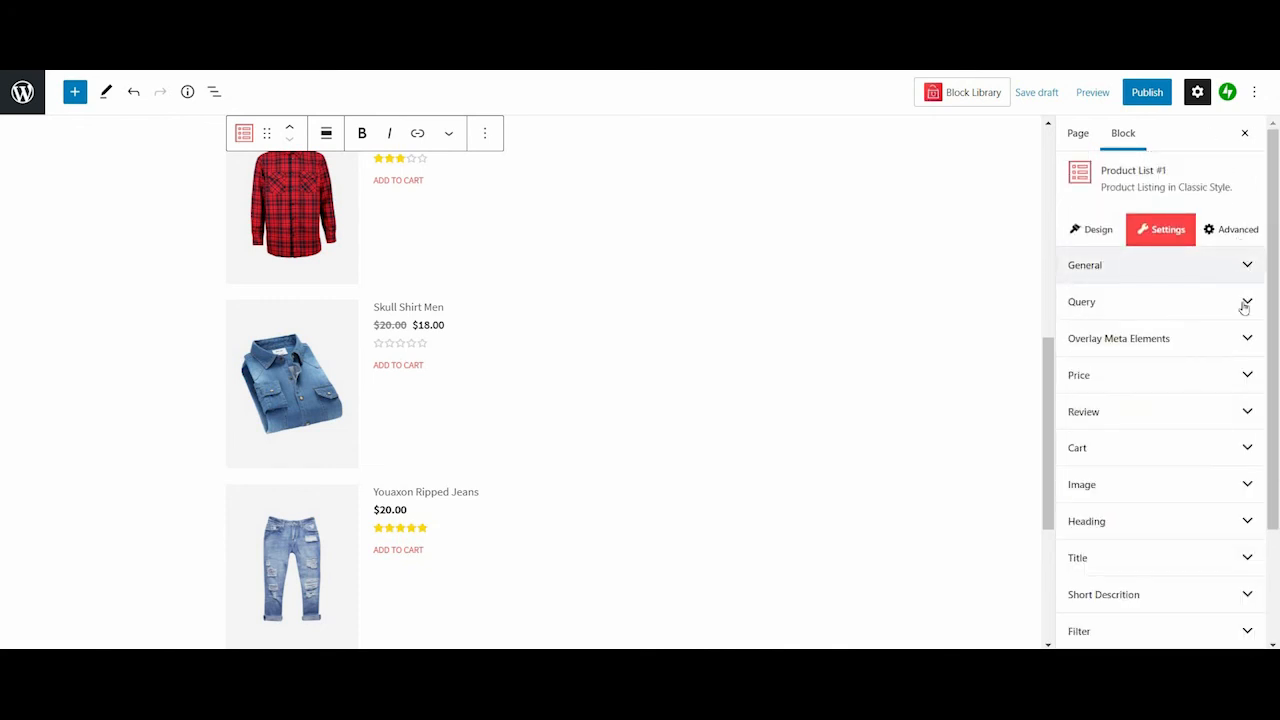
click(1231, 238)
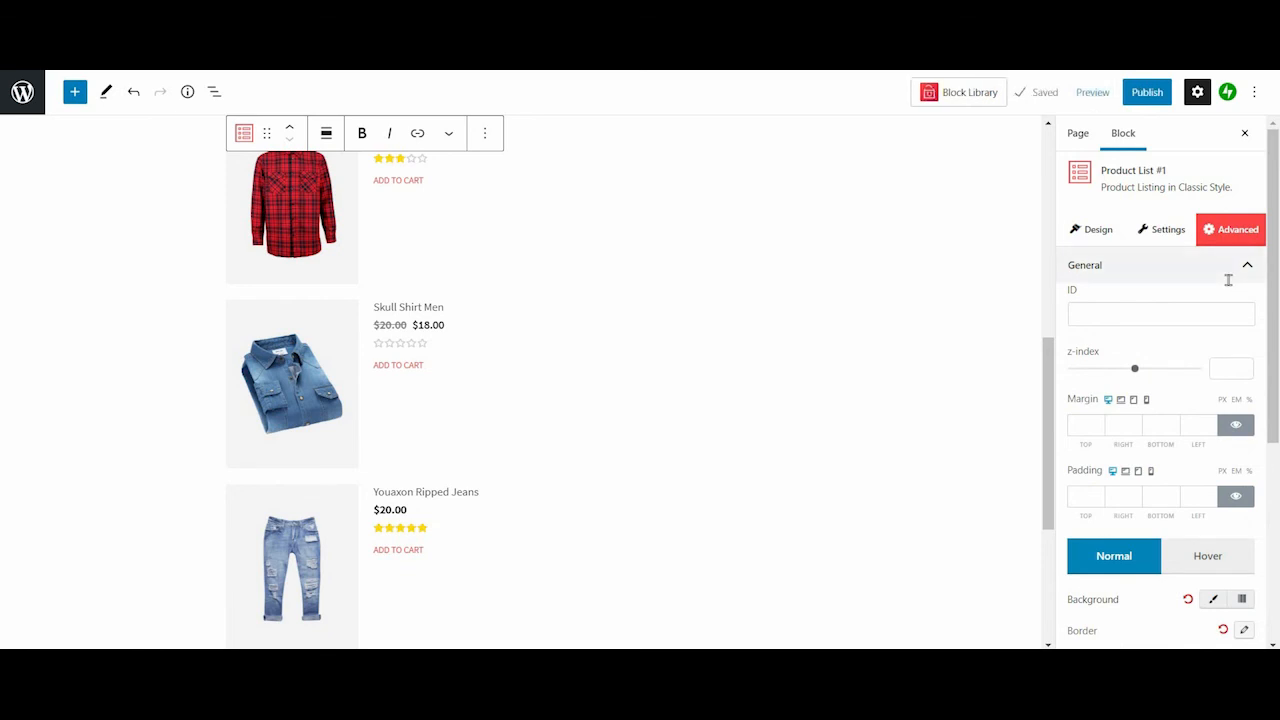
scroll(1228, 280, down, 1)
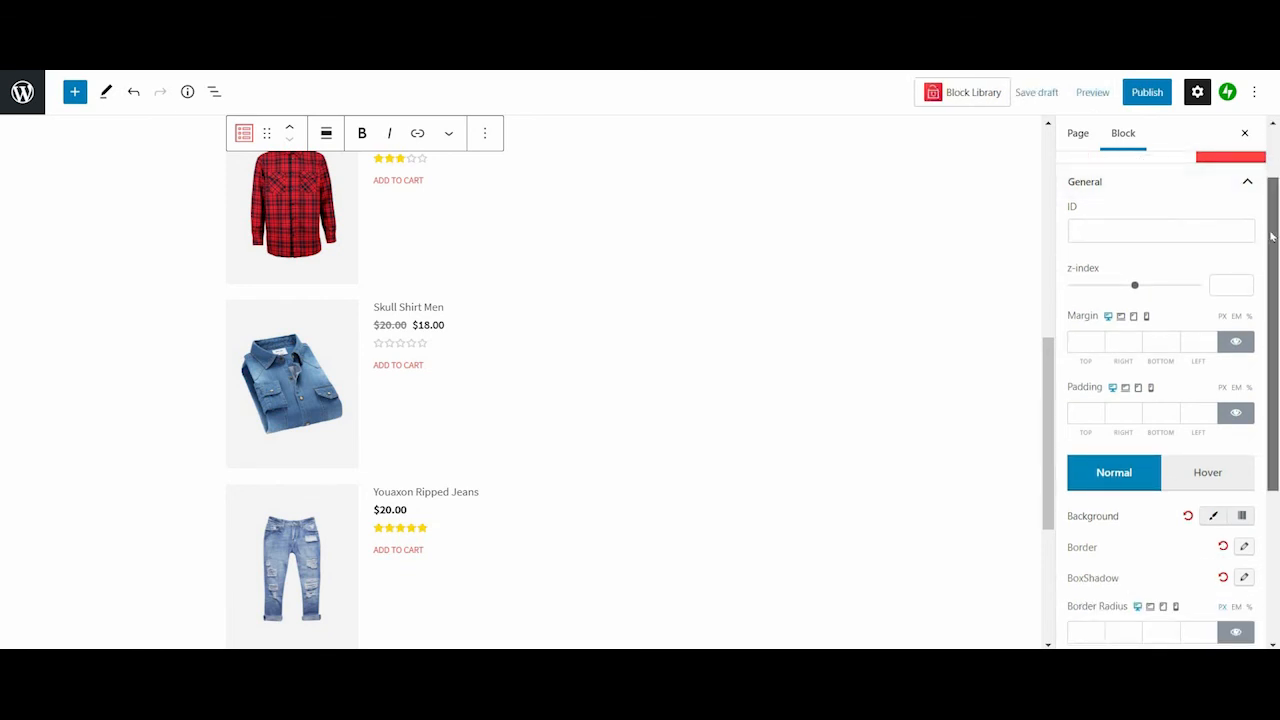
drag(1272, 236, 1269, 394)
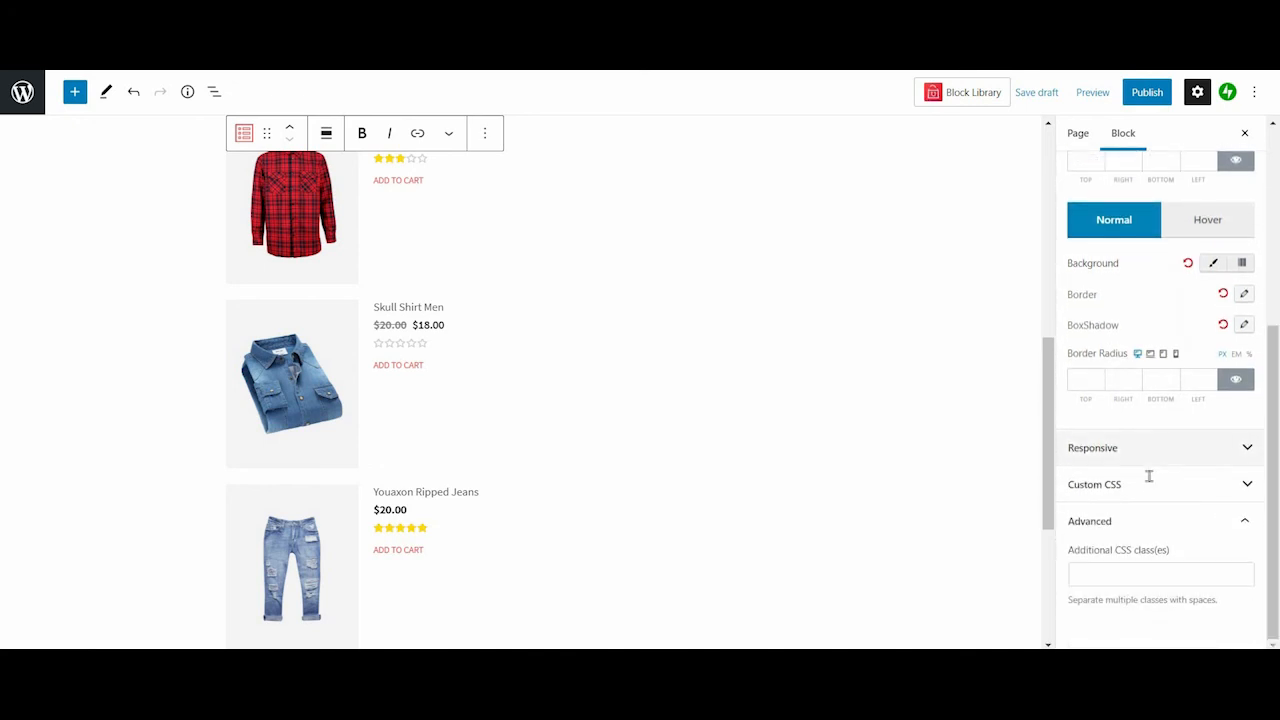
Examine the block's Responsive visibility options, Custom CSS field and Additional CSS class(es) field
click(1150, 478)
scroll(1137, 490, down, 2)
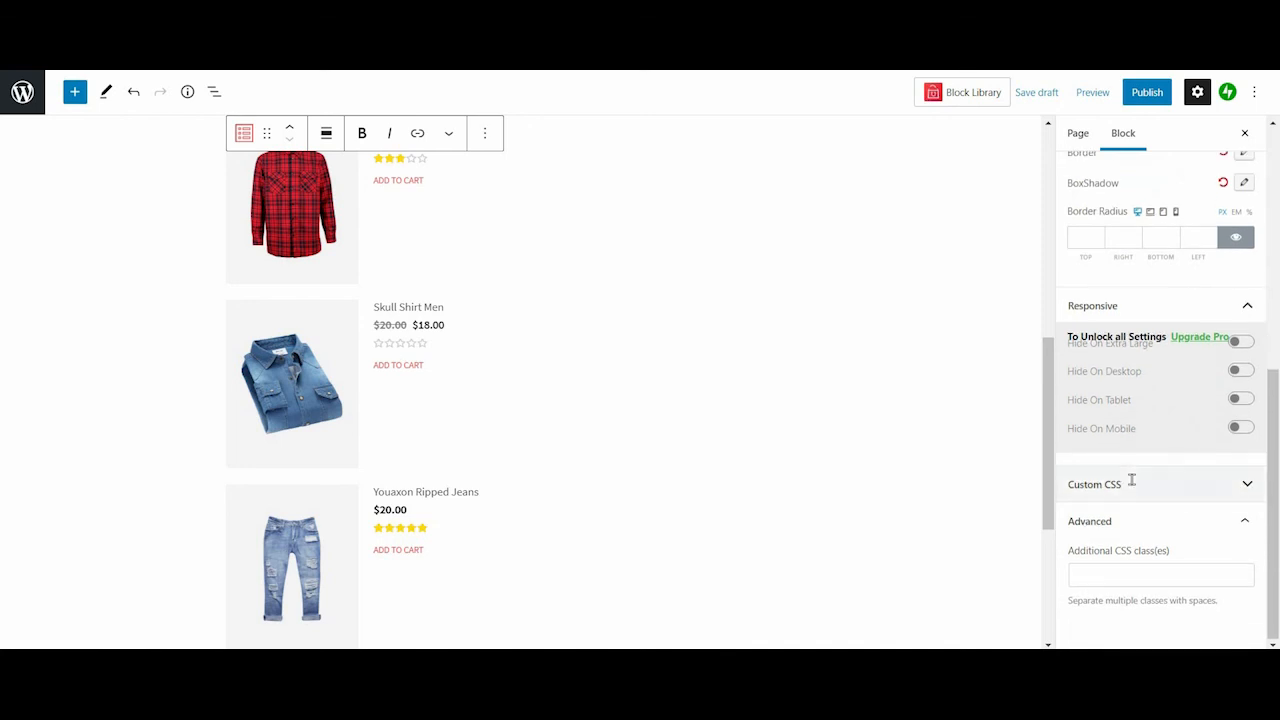
click(1132, 480)
click(1123, 521)
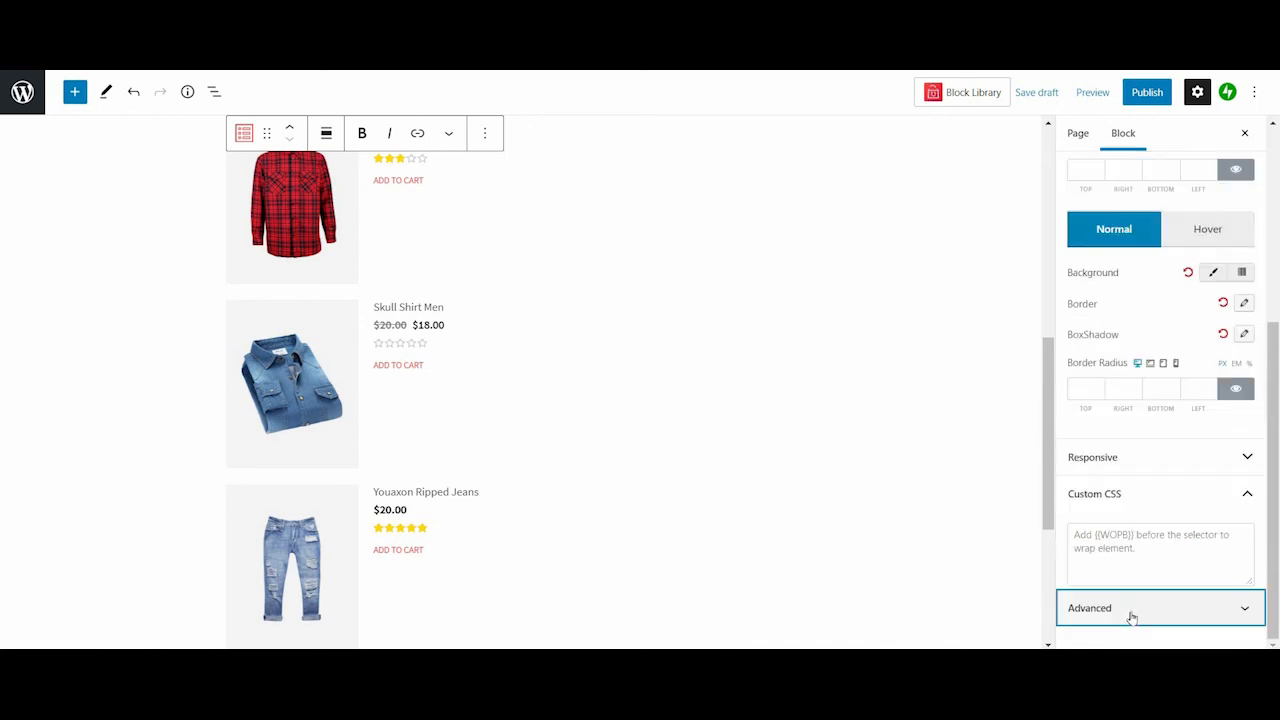
click(1131, 598)
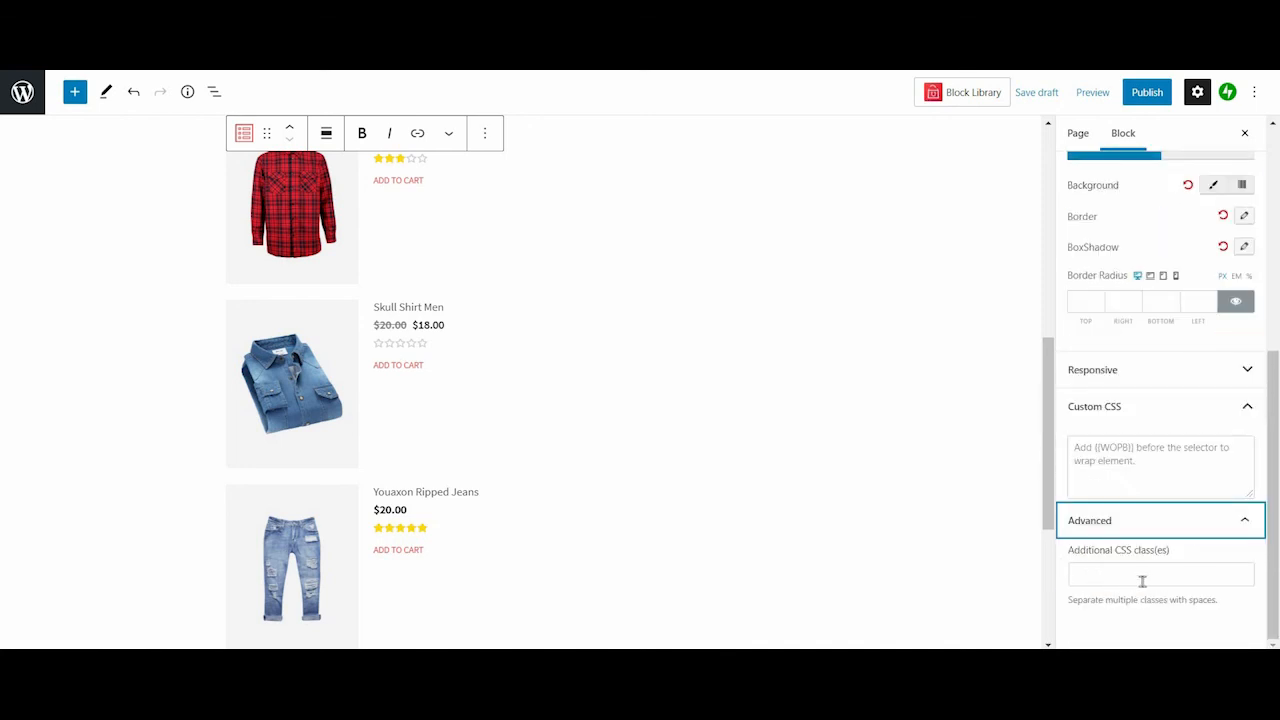